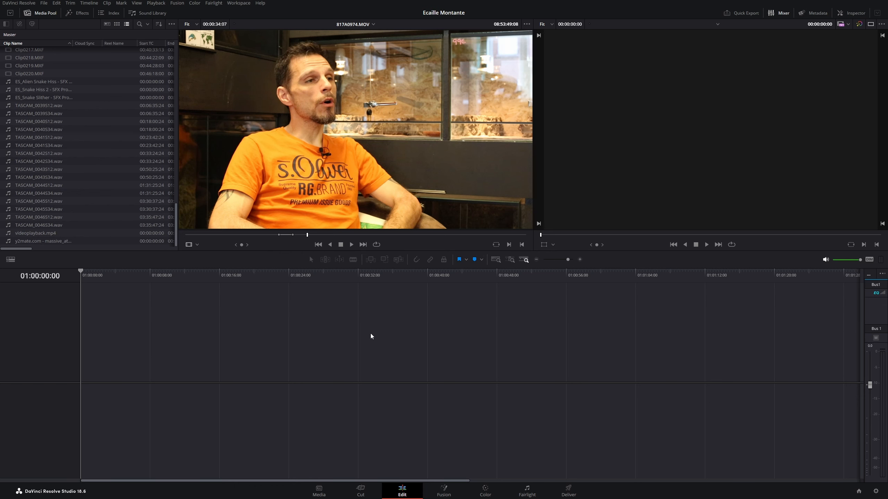
Tour the Cut, Media and Edit pages and return to the Cut page.
{"action": "left_click", "coordinate": [360, 490]}
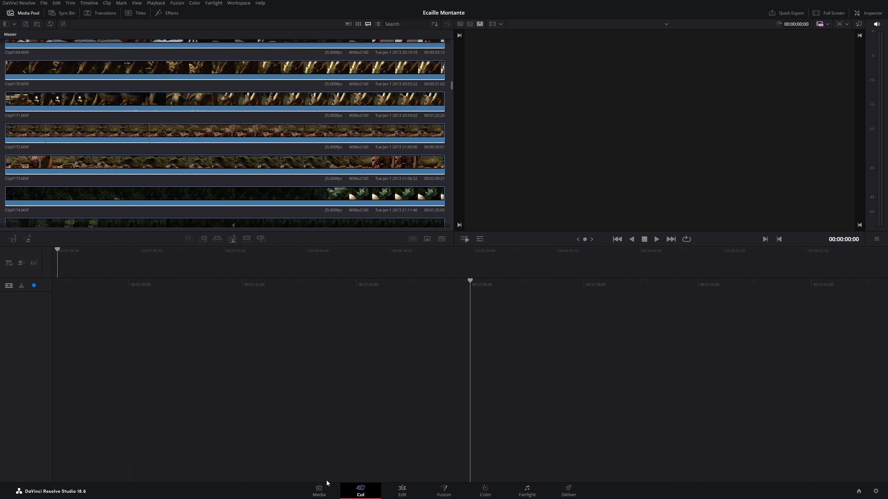
{"action": "left_click", "coordinate": [318, 491]}
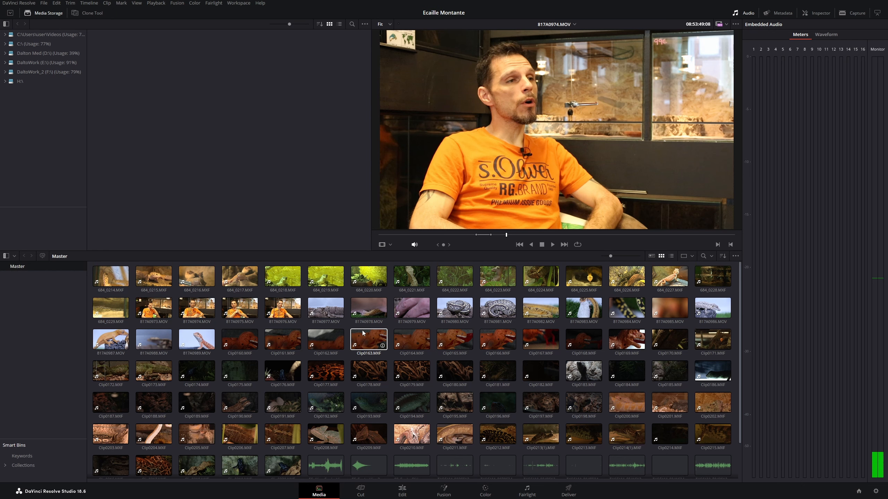
{"action": "left_click", "coordinate": [402, 491]}
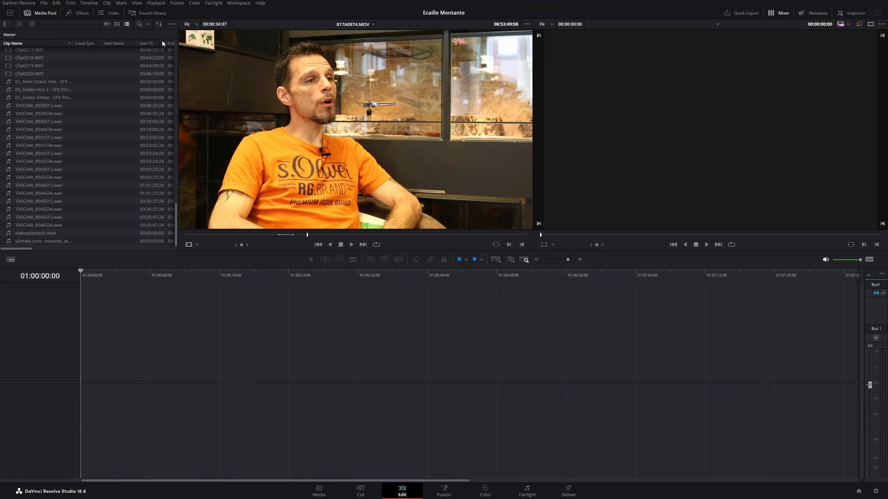
{"action": "left_click", "coordinate": [360, 491]}
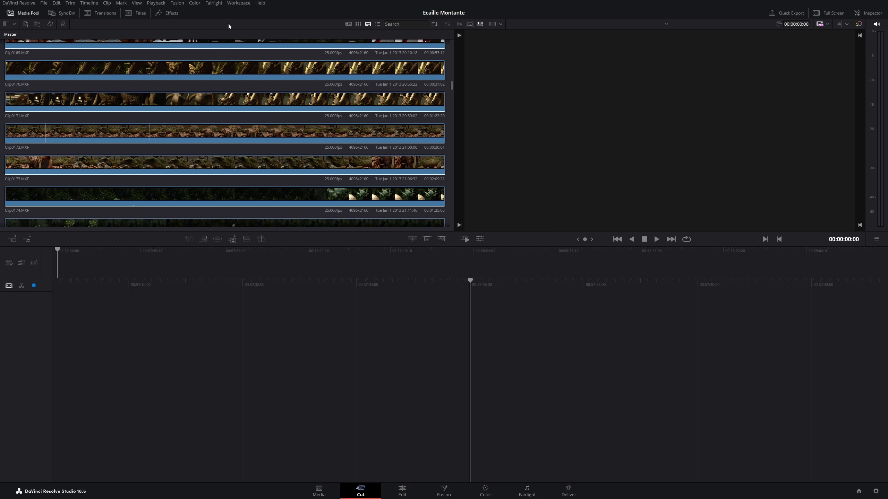
Display the media pool clips as a list, switch them to thumbnails, and skim the snake clips in the viewer.
{"action": "left_click", "coordinate": [376, 25]}
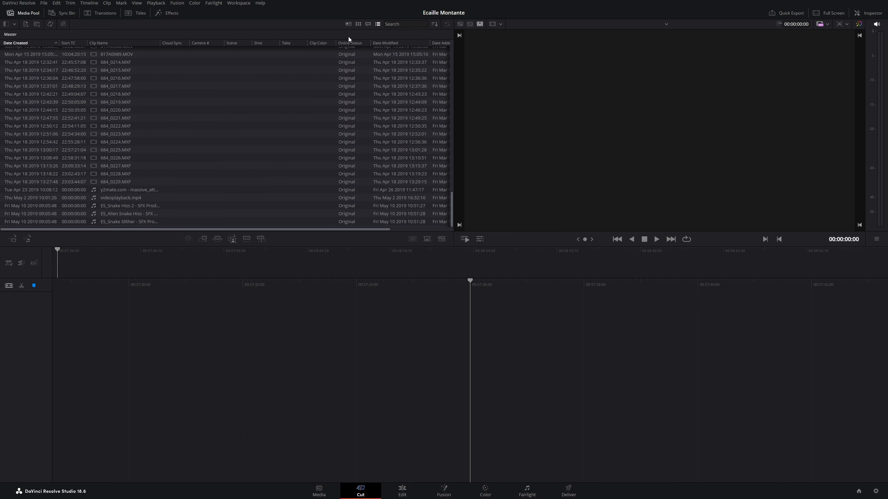
{"action": "left_click", "coordinate": [357, 25]}
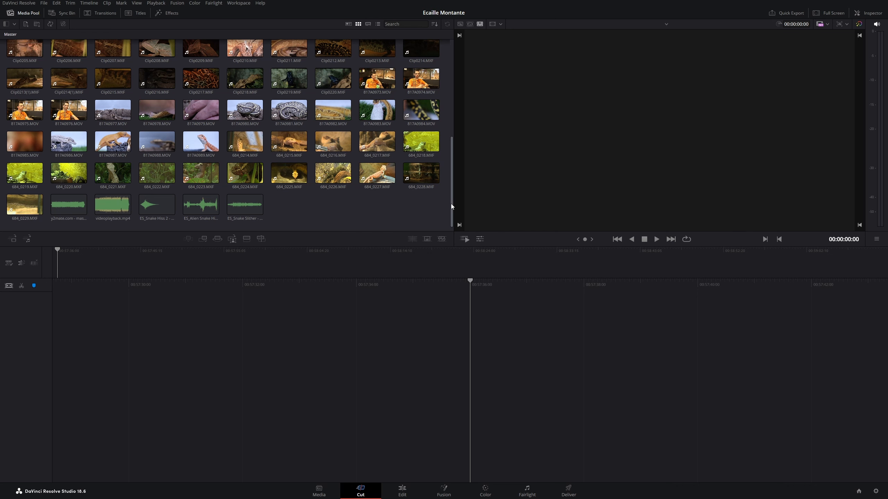
{"action": "scroll", "coordinate": [431, 222], "scroll_direction": "up", "scroll_amount": 3}
{"action": "scroll", "coordinate": [432, 222], "scroll_direction": "down", "scroll_amount": 3}
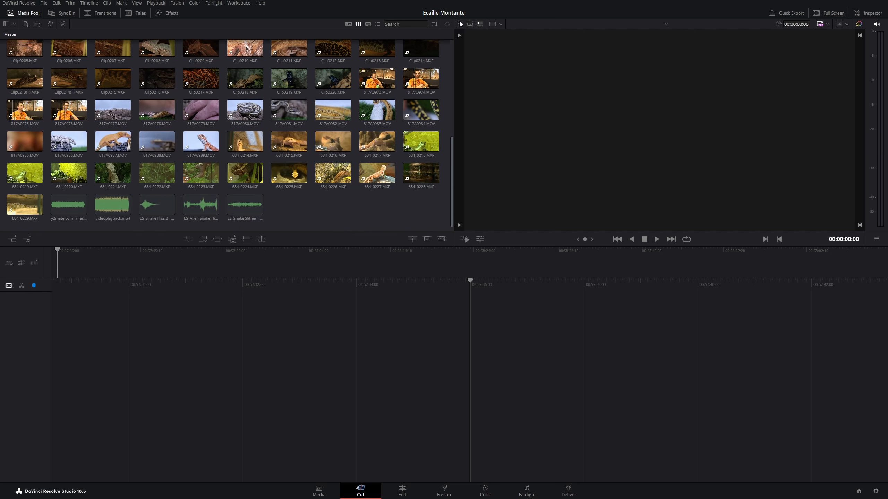
{"action": "left_click", "coordinate": [283, 110]}
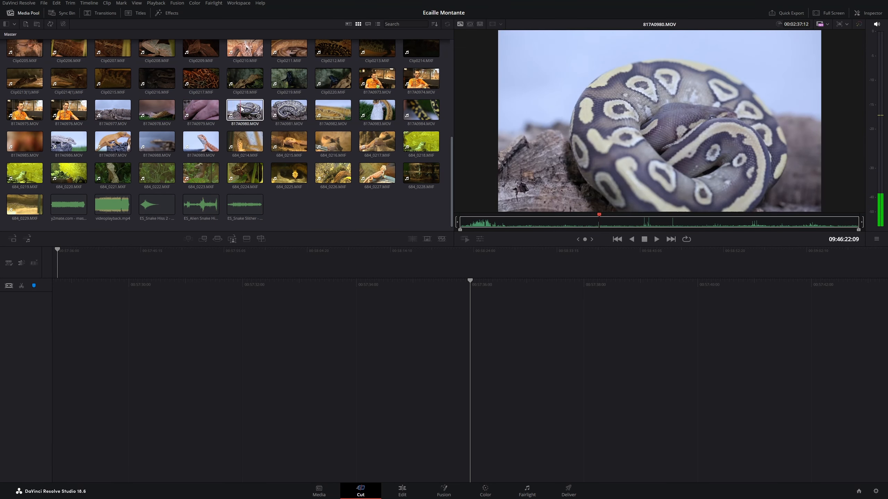
{"action": "left_click", "coordinate": [202, 108]}
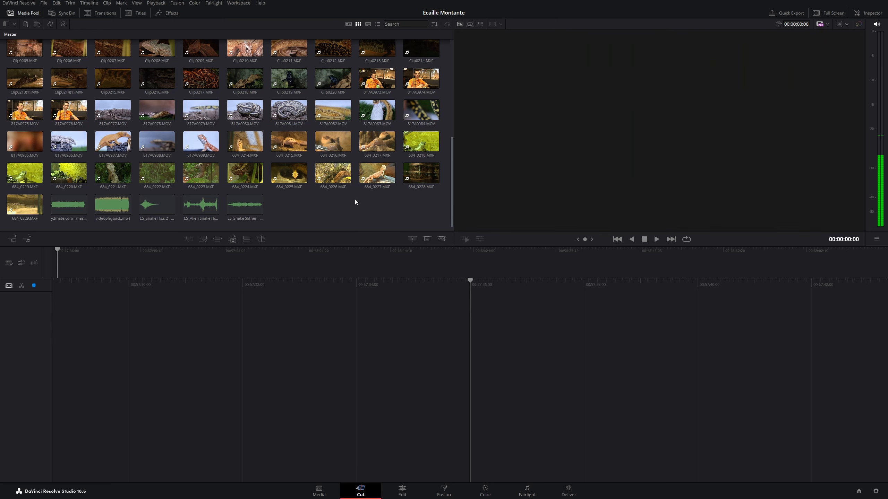
Switch the media pool to metadata view and browse the January 2013 clips.
{"action": "left_click", "coordinate": [348, 24]}
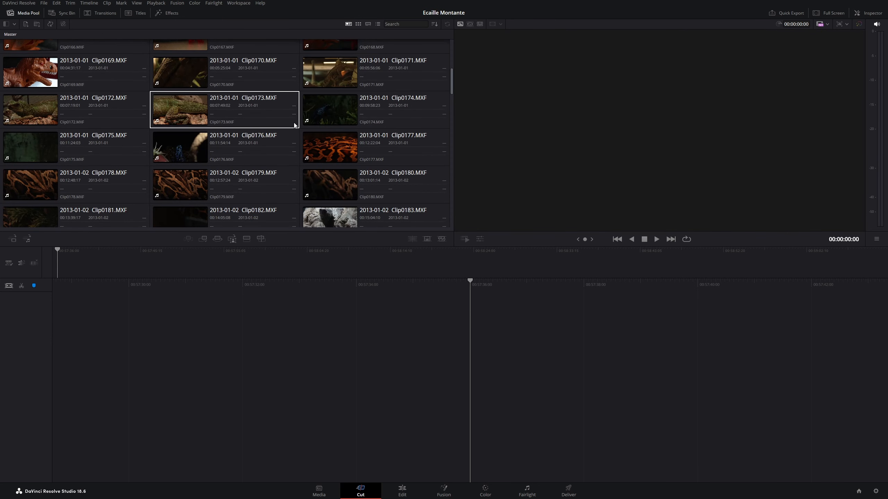
{"action": "scroll", "coordinate": [306, 180], "scroll_direction": "up", "scroll_amount": 5}
{"action": "scroll", "coordinate": [280, 161], "scroll_direction": "down", "scroll_amount": 1}
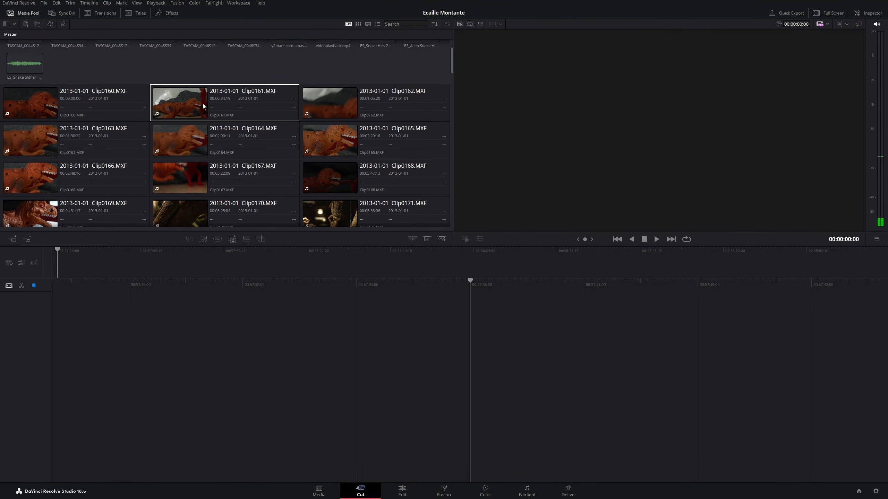
{"action": "scroll", "coordinate": [189, 105], "scroll_direction": "down", "scroll_amount": 3}
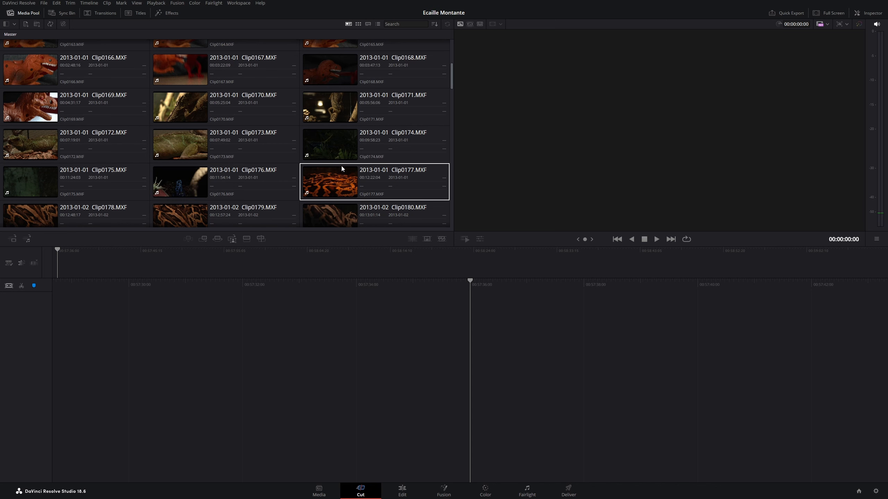
Show the media pool clips as filmstrips and skim the footage from Clip0165.MXF to Clip0170.MXF.
{"action": "left_click", "coordinate": [368, 24]}
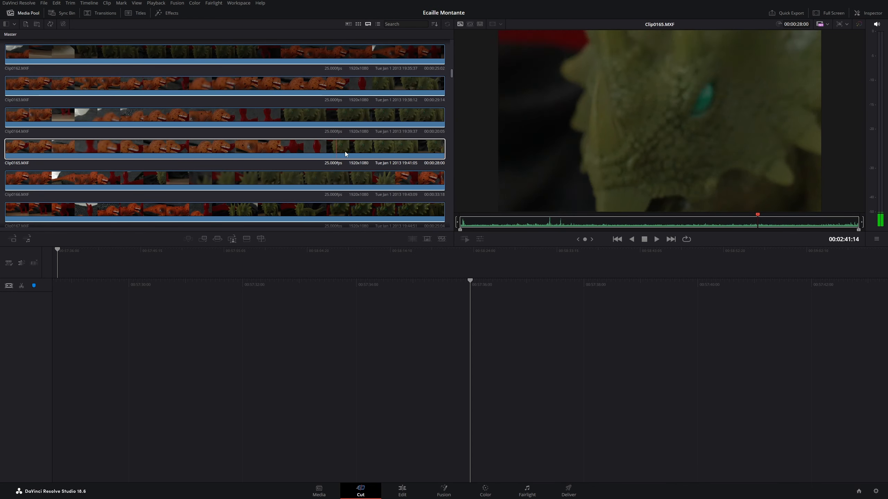
{"action": "scroll", "coordinate": [236, 154], "scroll_direction": "down", "scroll_amount": 3}
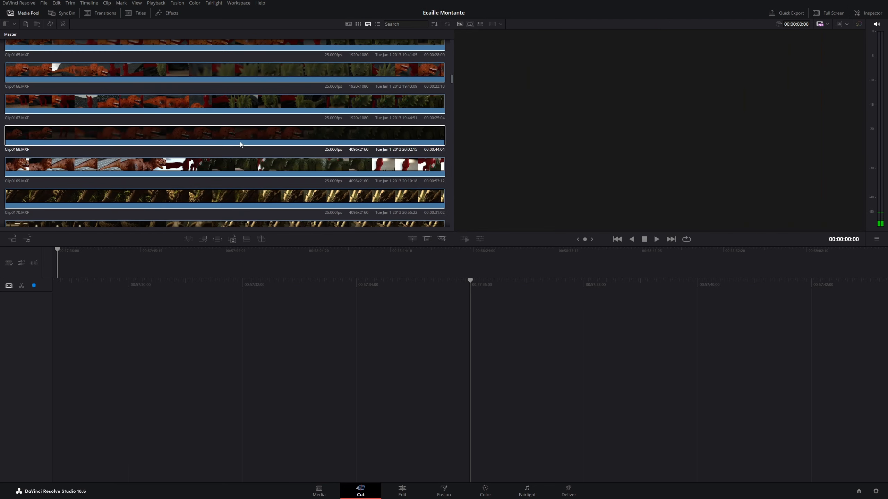
{"action": "scroll", "coordinate": [240, 142], "scroll_direction": "down", "scroll_amount": 2}
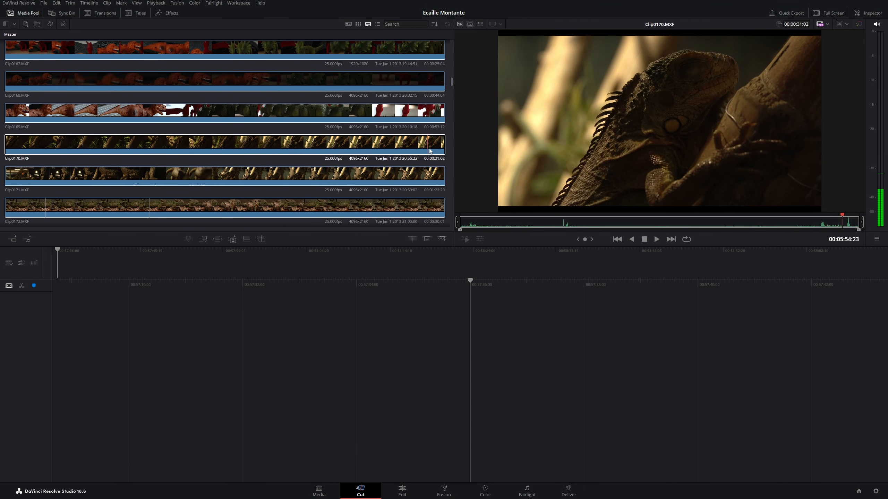
Widen the media pool against the viewer and skim the filmstrips down to Clip0177.MXF.
{"action": "left_click_drag", "start_coordinate": [453, 157], "coordinate": [510, 164]}
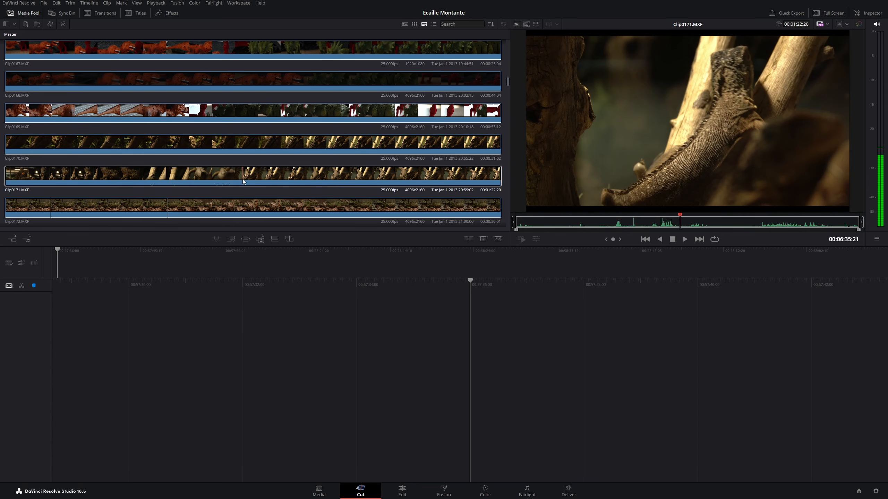
{"action": "scroll", "coordinate": [224, 175], "scroll_direction": "down", "scroll_amount": 3}
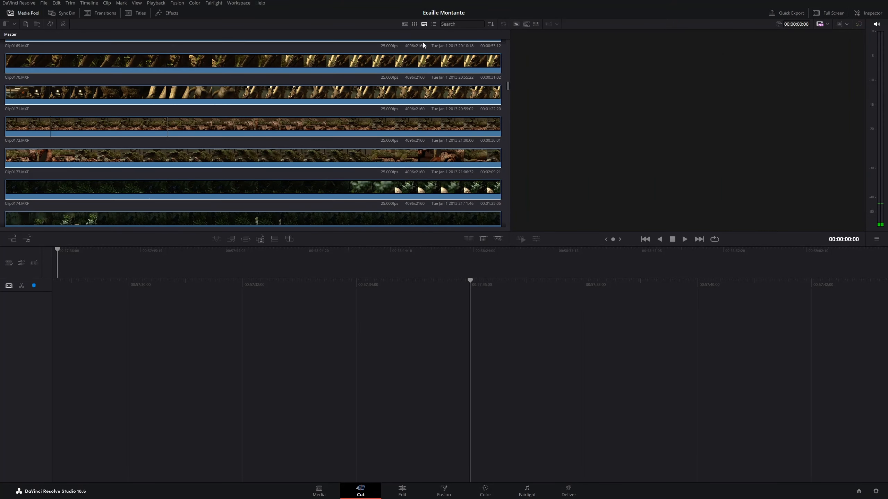
{"action": "scroll", "coordinate": [257, 162], "scroll_direction": "down", "scroll_amount": 3}
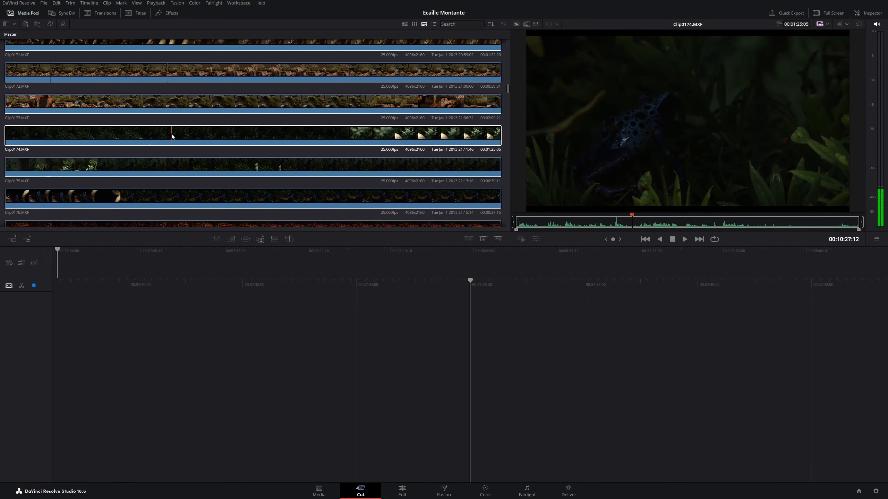
{"action": "scroll", "coordinate": [231, 137], "scroll_direction": "down", "scroll_amount": 1}
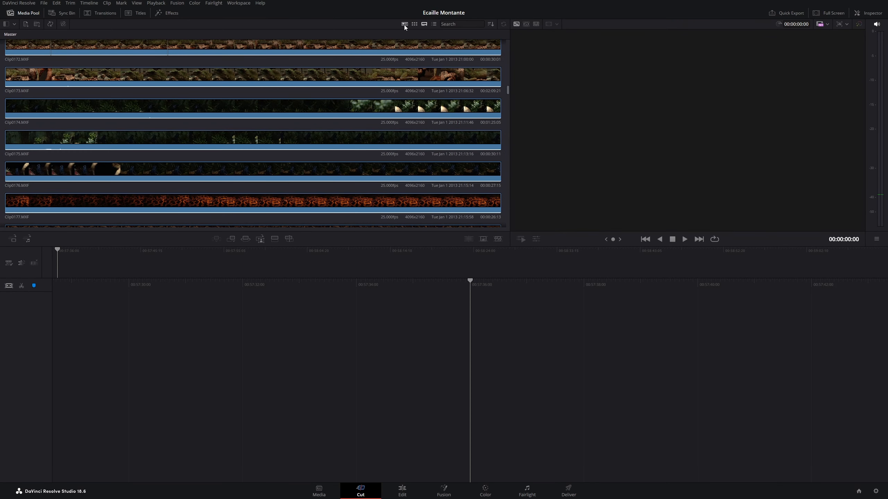
Return the media pool to metadata view and browse the April 2019 clips.
{"action": "left_click", "coordinate": [404, 24]}
{"action": "scroll", "coordinate": [350, 150], "scroll_direction": "down", "scroll_amount": 5}
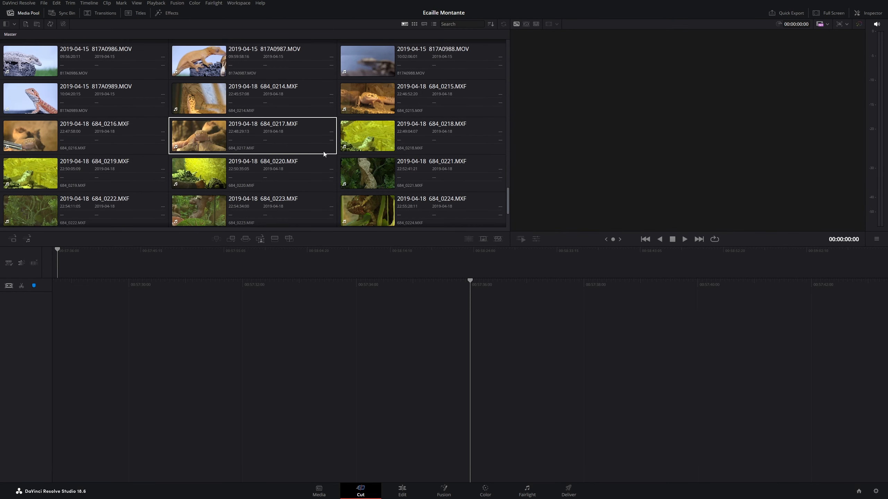
{"action": "scroll", "coordinate": [336, 150], "scroll_direction": "up", "scroll_amount": 8}
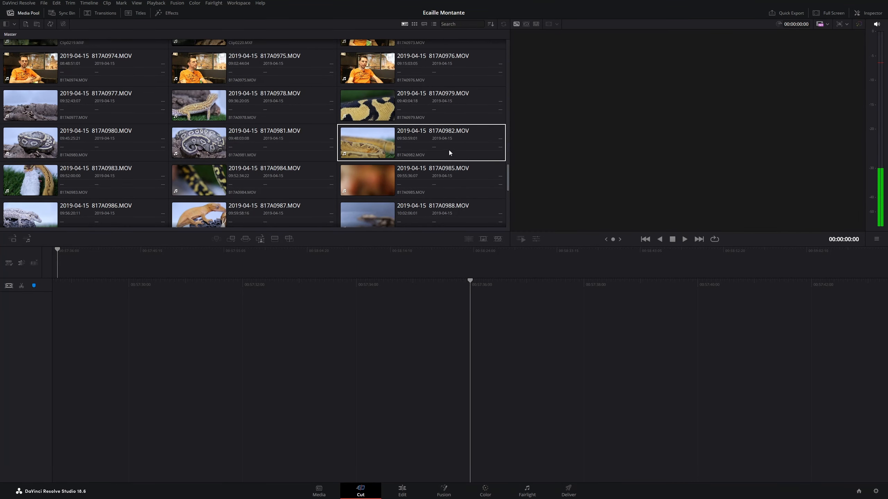
{"action": "scroll", "coordinate": [449, 150], "scroll_direction": "down", "scroll_amount": 6}
Load 684_0227.MXF into the viewer, deselect it, and browse back to the 2019-04-15 clips.
{"action": "left_click", "coordinate": [375, 155]}
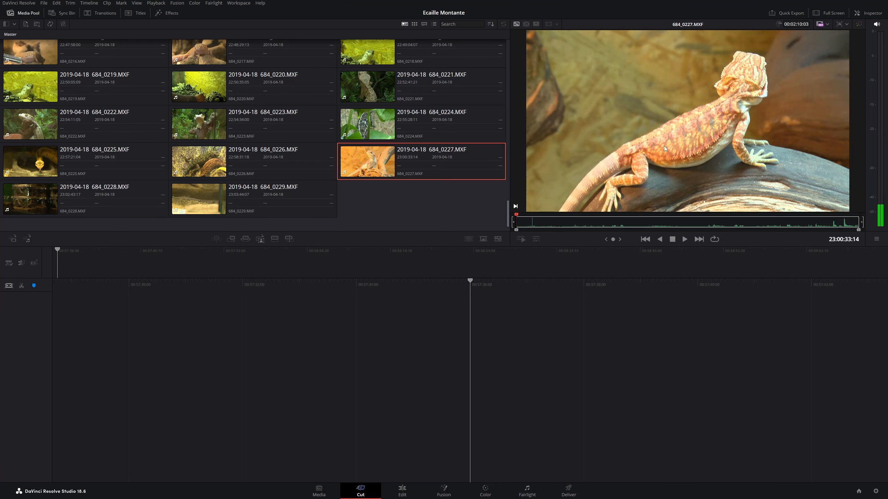
{"action": "left_click", "coordinate": [378, 192]}
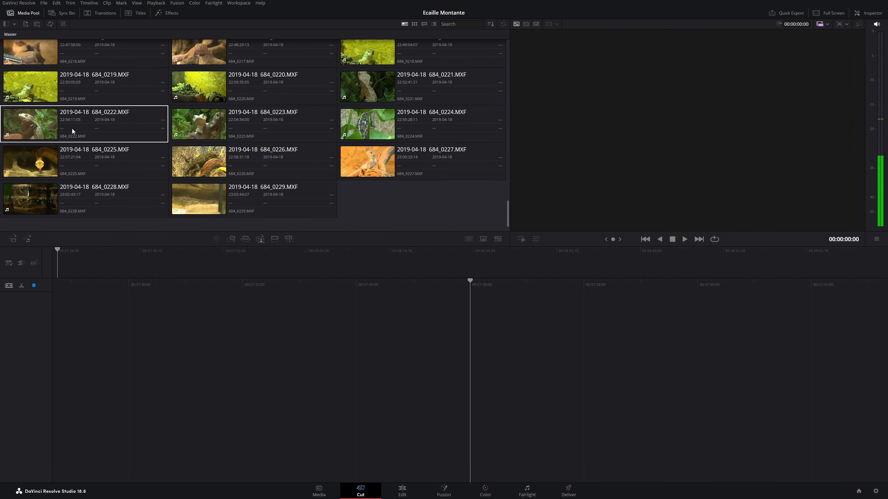
{"action": "scroll", "coordinate": [370, 199], "scroll_direction": "up", "scroll_amount": 2}
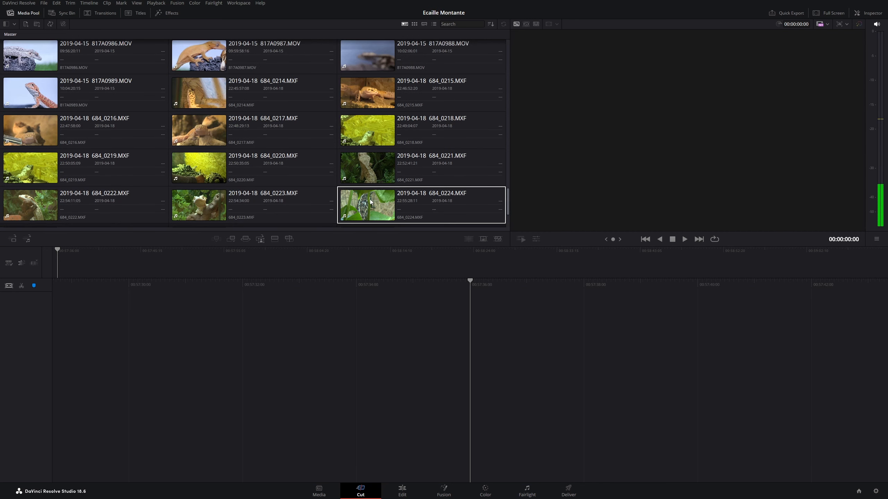
{"action": "scroll", "coordinate": [370, 200], "scroll_direction": "up", "scroll_amount": 5}
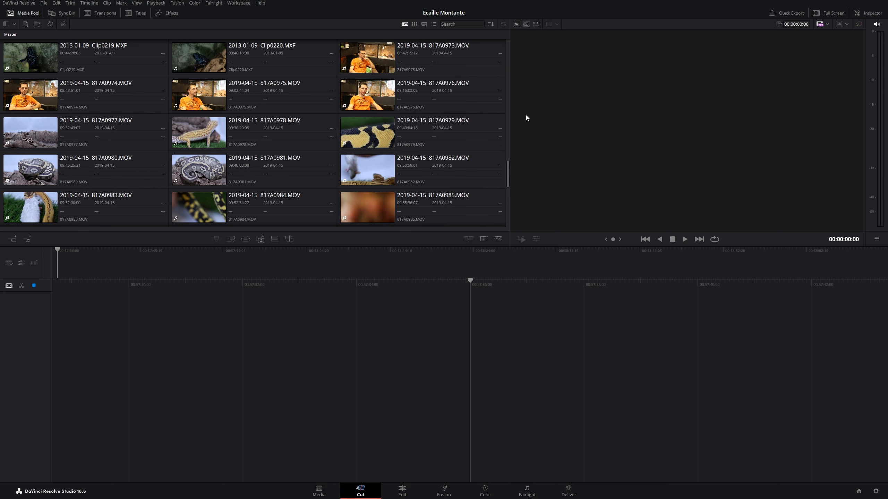
Switch the viewer to Source Tape for all Master bin clips and step through the footage around Clip0220.MXF and 817A0973.MOV.
{"action": "left_click", "coordinate": [526, 23]}
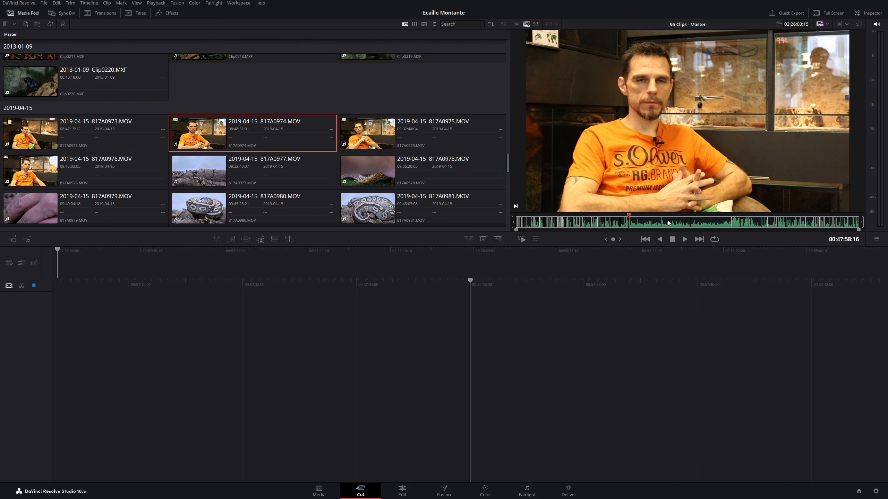
{"action": "key", "text": "Up"}
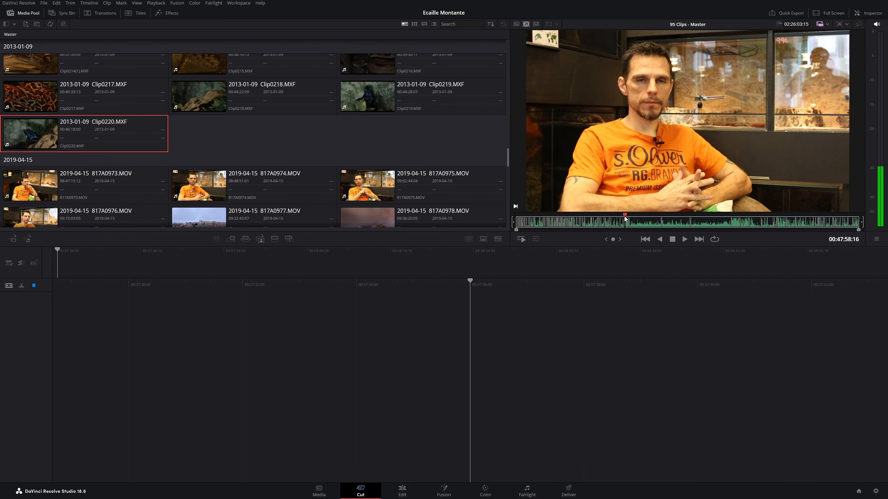
{"action": "key", "text": "Down"}
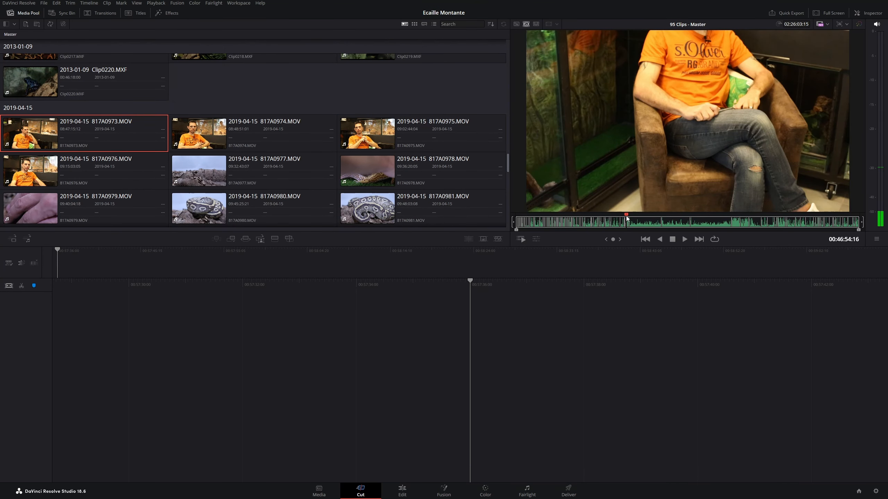
{"action": "key", "text": "Left"}
{"action": "key", "text": "Left"}
{"action": "left_click", "coordinate": [622, 220]}
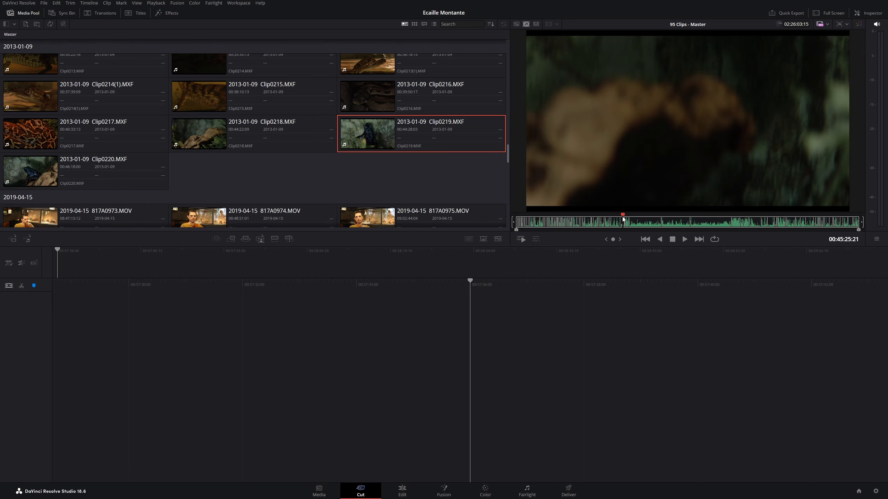
Scrub through the source tape to compare footage from Clip0210.MXF, 817A0984.MOV, 817A0976.MOV and 817A0977.MOV.
{"action": "left_click_drag", "start_coordinate": [623, 216], "coordinate": [593, 219]}
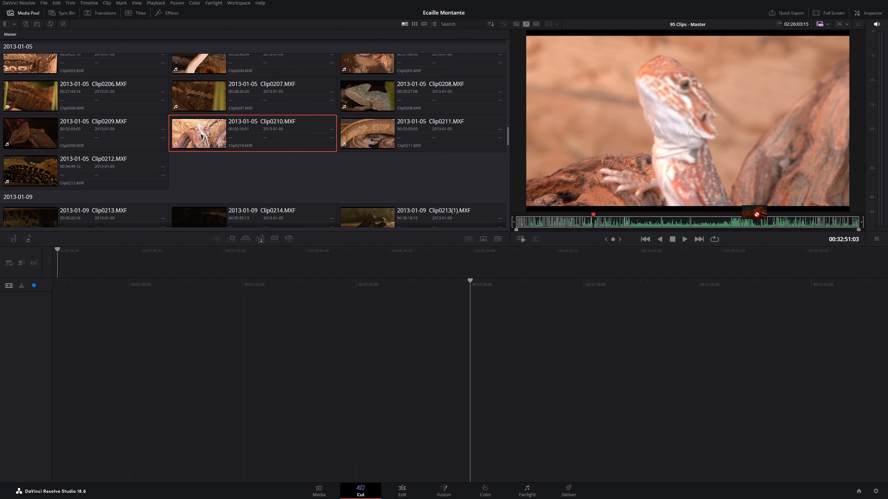
{"action": "left_click_drag", "start_coordinate": [754, 215], "coordinate": [781, 215]}
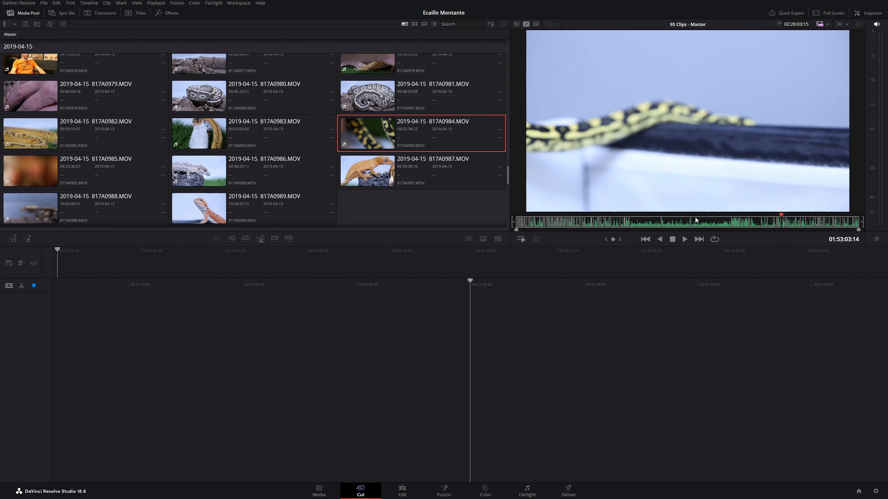
{"action": "left_click", "coordinate": [711, 215]}
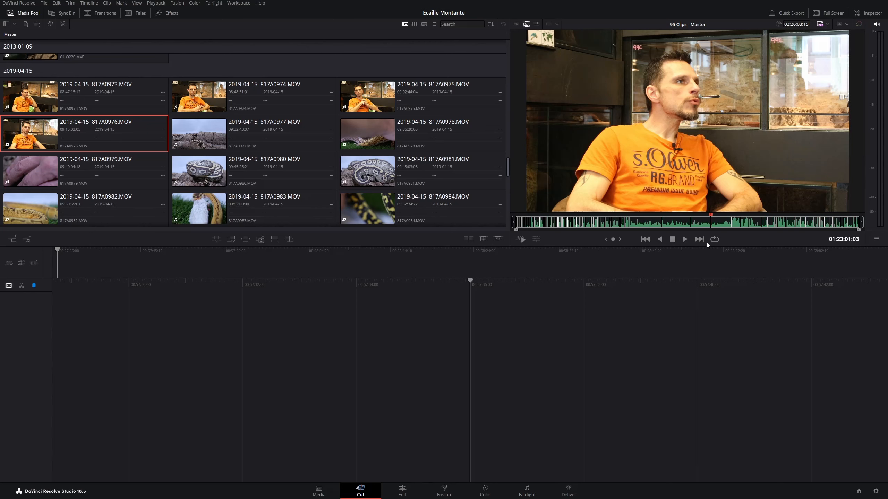
{"action": "left_click_drag", "start_coordinate": [727, 218], "coordinate": [733, 215]}
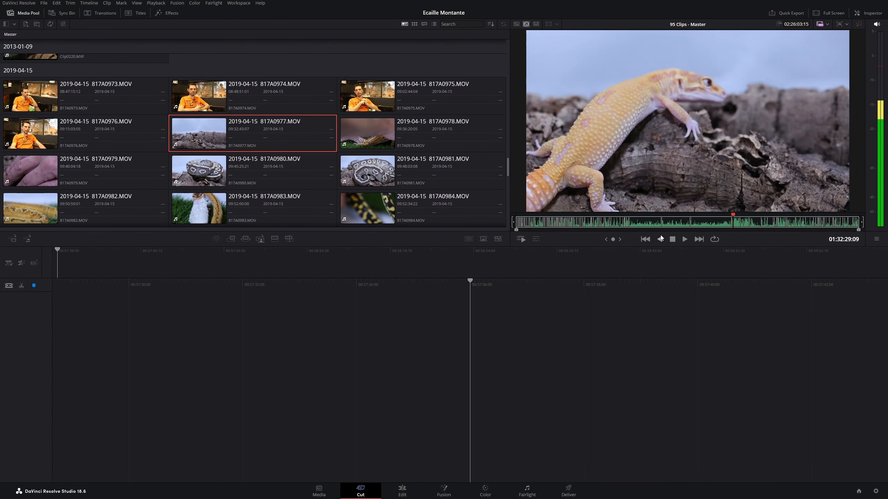
Locate the gecko shot 817A0986.MOV on the source tape and open it as a single source clip.
{"action": "left_click", "coordinate": [788, 216]}
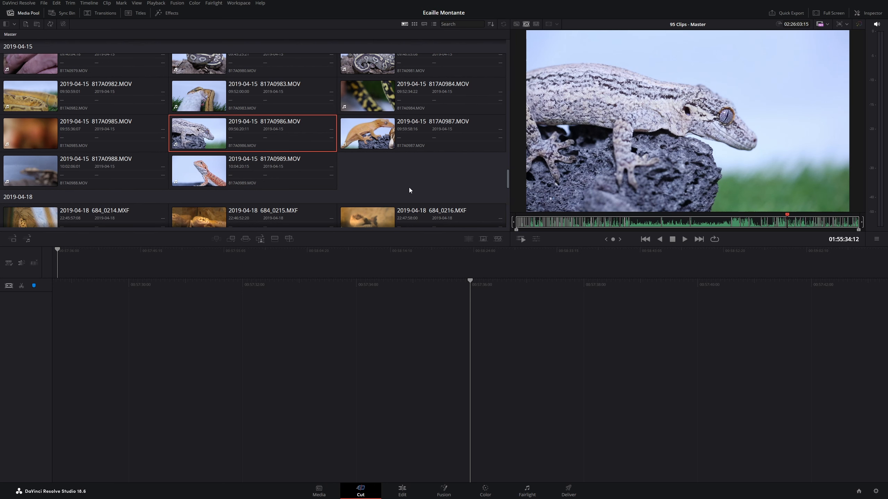
{"action": "double_click", "coordinate": [190, 132]}
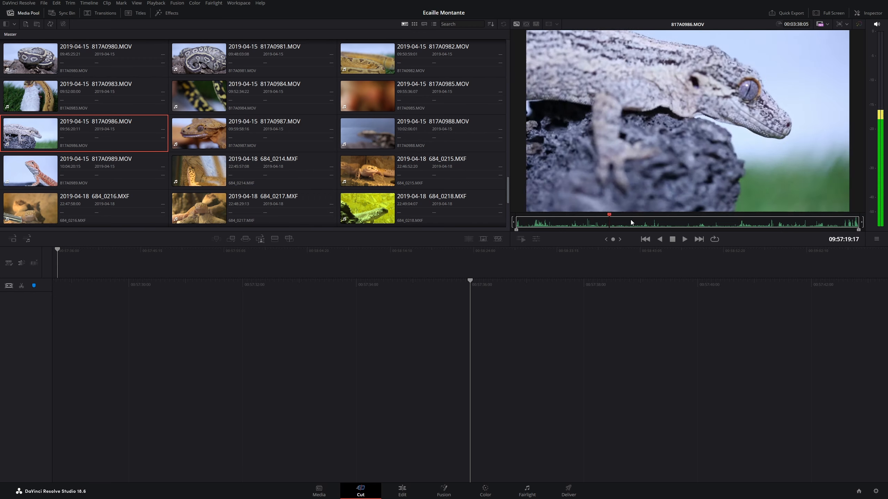
Jump ahead in 817A0986.MOV, return the viewer to Source Tape, and move along the tape to Clip0185.MXF and Clip0203.MXF.
{"action": "left_click", "coordinate": [794, 214]}
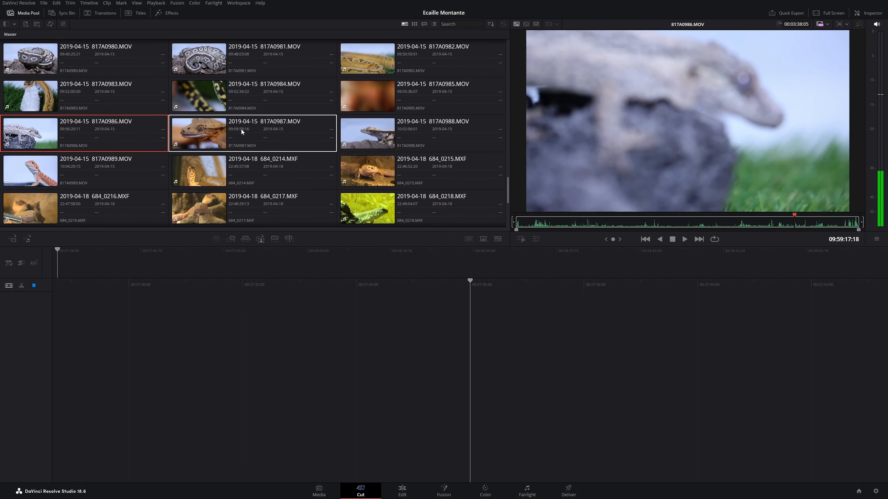
{"action": "left_click", "coordinate": [526, 24]}
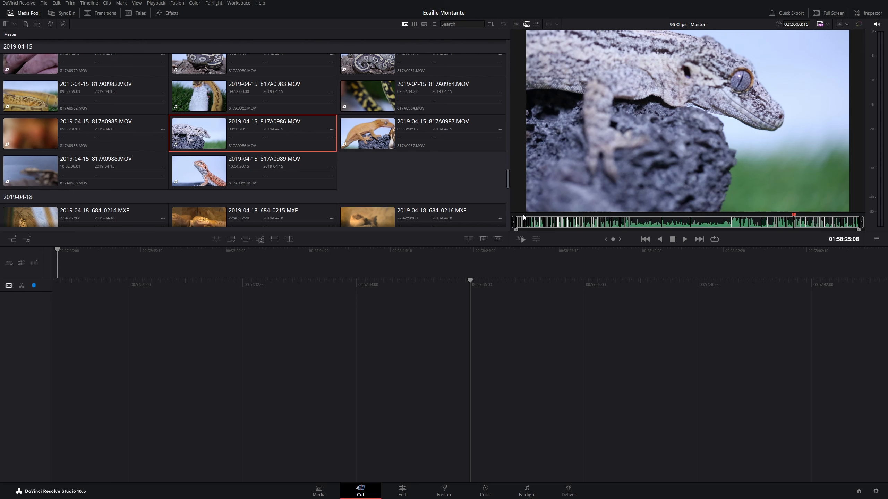
{"action": "left_click", "coordinate": [556, 215]}
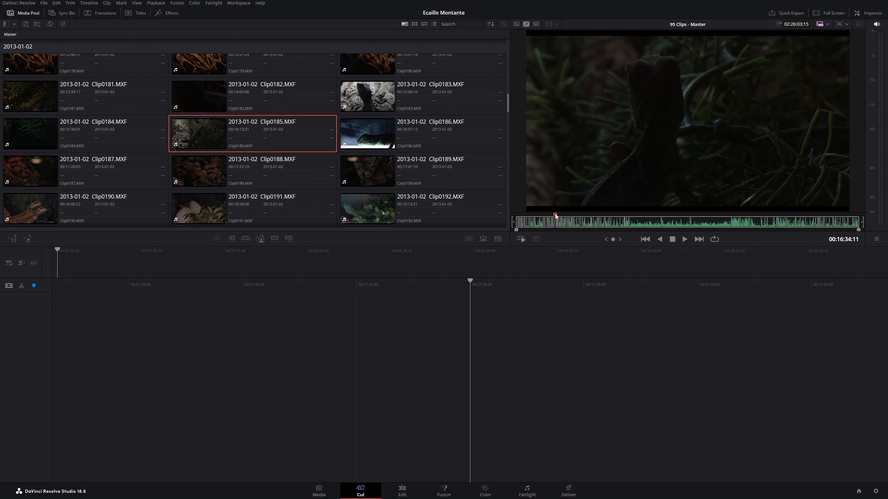
{"action": "left_click", "coordinate": [575, 216]}
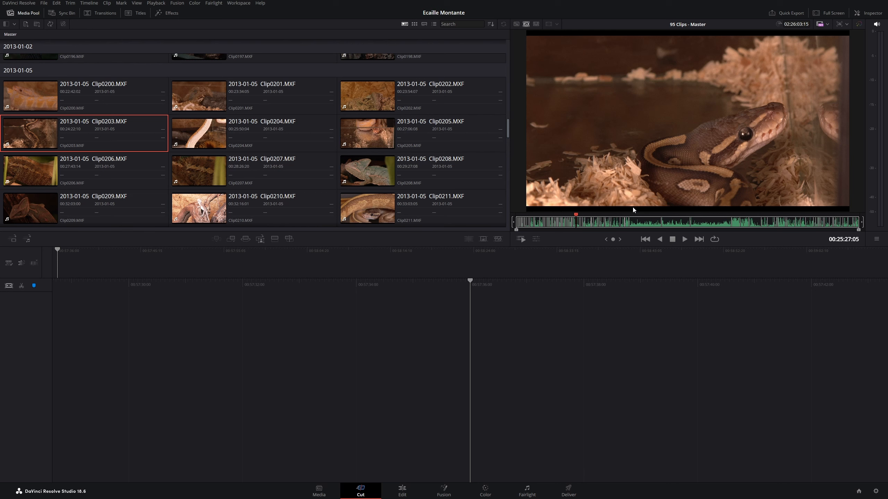
Play the source tape from Clip0203.MXF, jump to the chameleon close-up in Clip0207.MXF, and stop playback.
{"action": "key", "text": "space"}
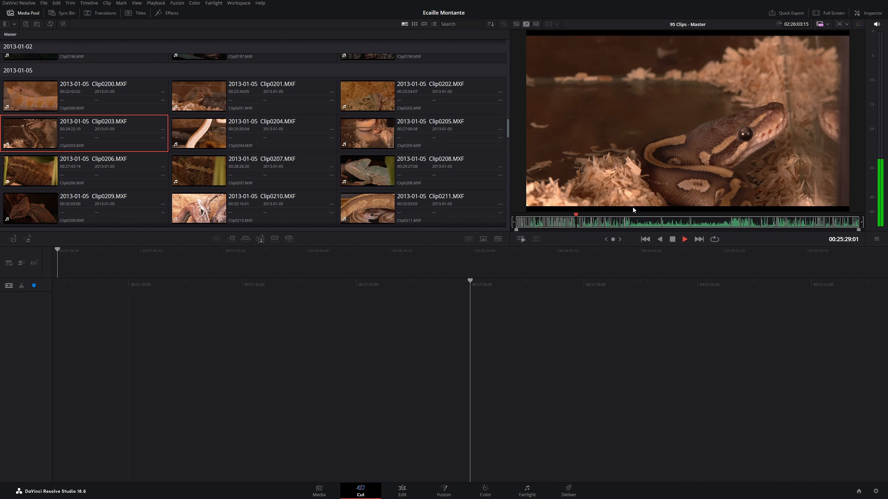
{"action": "left_click", "coordinate": [584, 214]}
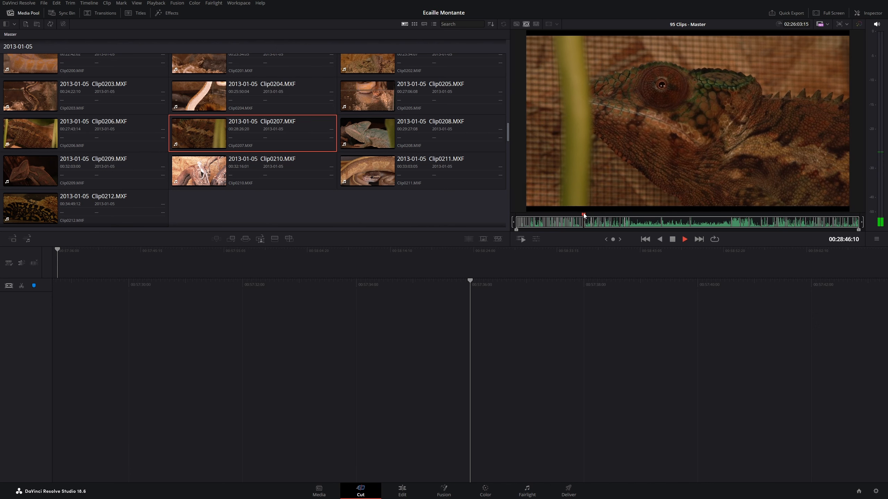
{"action": "key", "text": "space"}
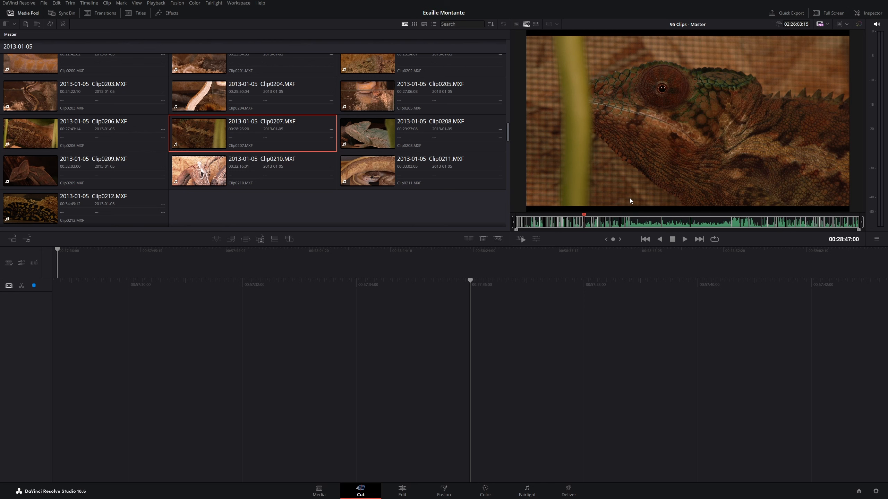
Fast-play the tape forward from Clip0207.MXF at 2x, raise the speed to 8x, and stop in Clip0208.MXF.
{"action": "key", "text": "l"}
{"action": "key", "text": "l"}
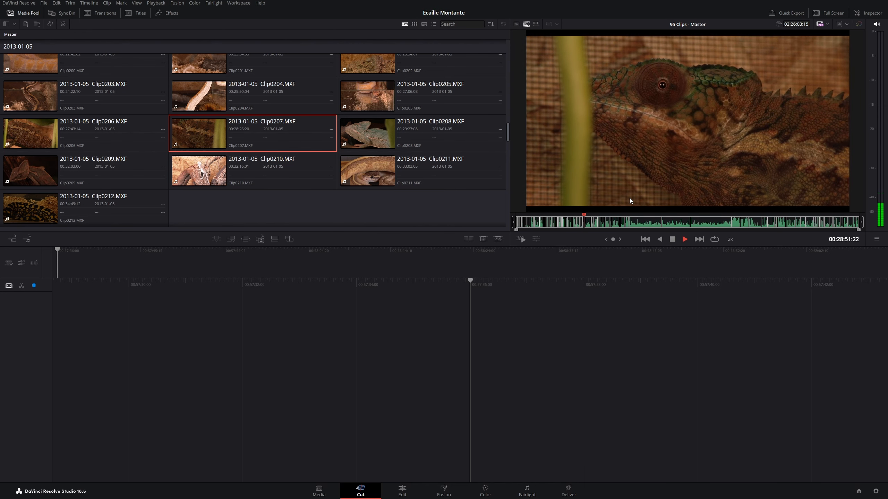
{"action": "key", "text": "l"}
{"action": "key", "text": "l"}
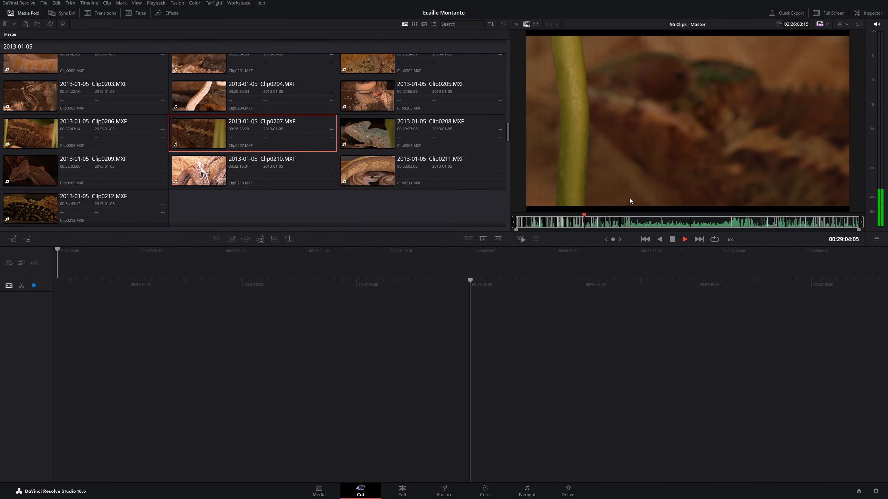
{"action": "key", "text": "k"}
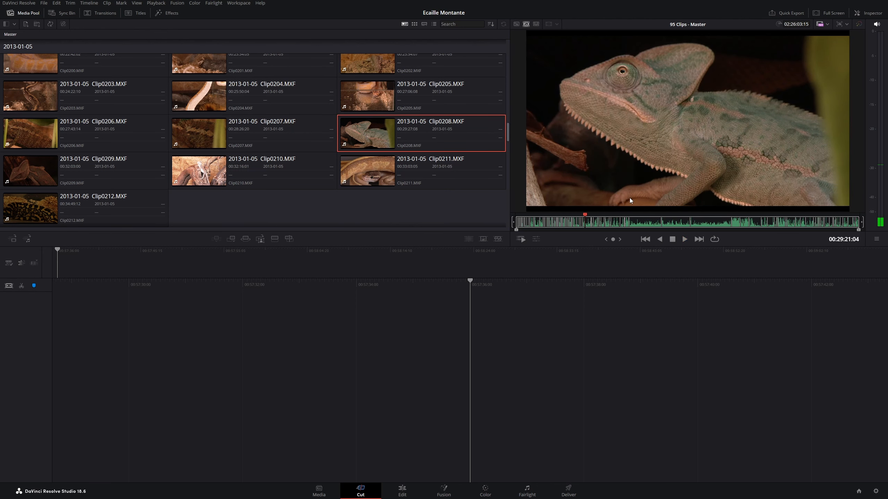
Play the tape backward from Clip0208.MXF at normal speed, raise the reverse speed to 16x, and stop in Clip0207.MXF at 00:28:40:17.
{"action": "key", "text": "j"}
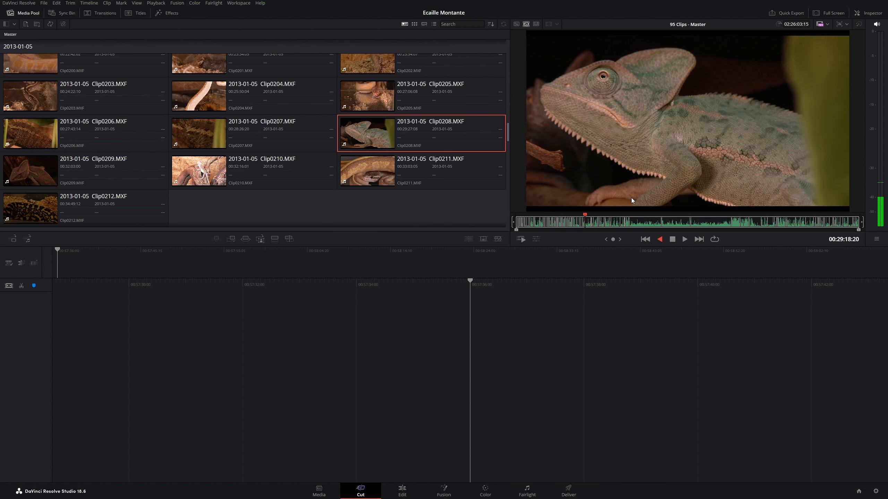
{"action": "key", "text": "k"}
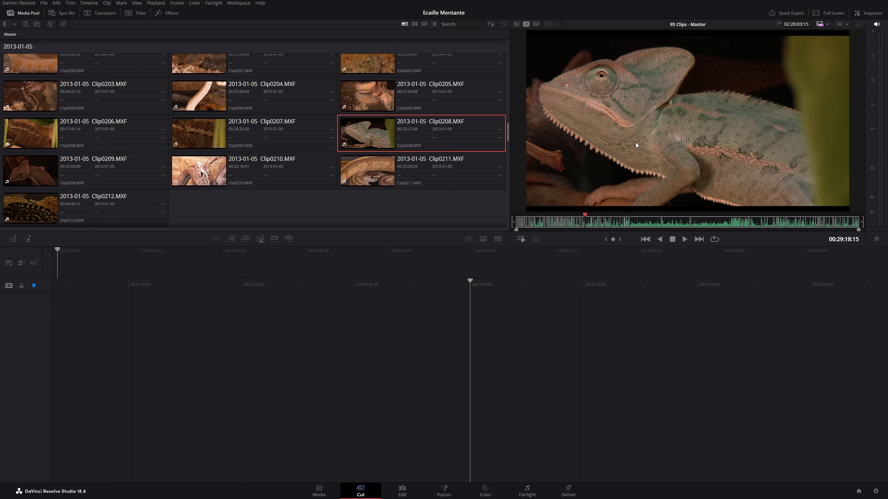
{"action": "key", "text": "j"}
{"action": "key", "text": "j"}
{"action": "key", "text": "j"}
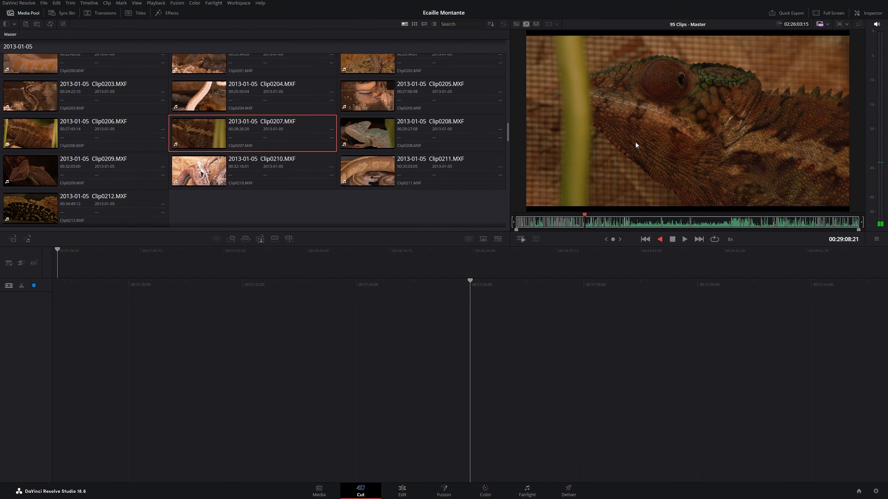
{"action": "key", "text": "j"}
{"action": "key", "text": "j"}
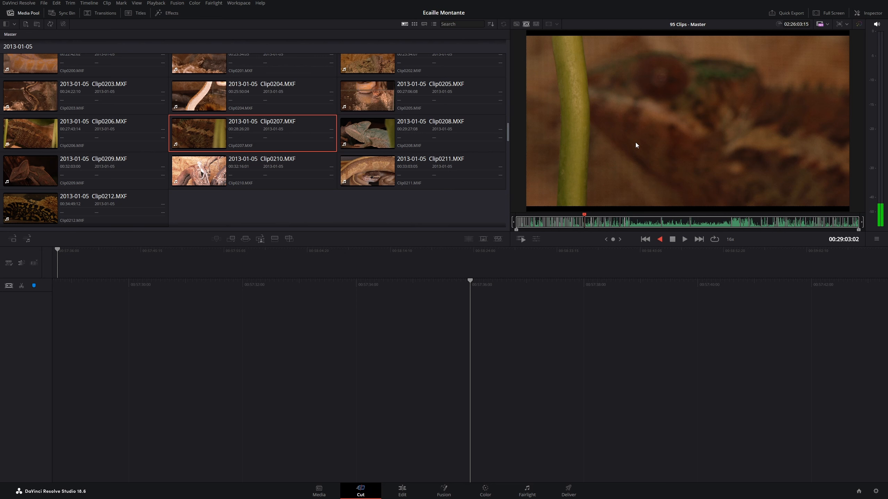
{"action": "key", "text": "k"}
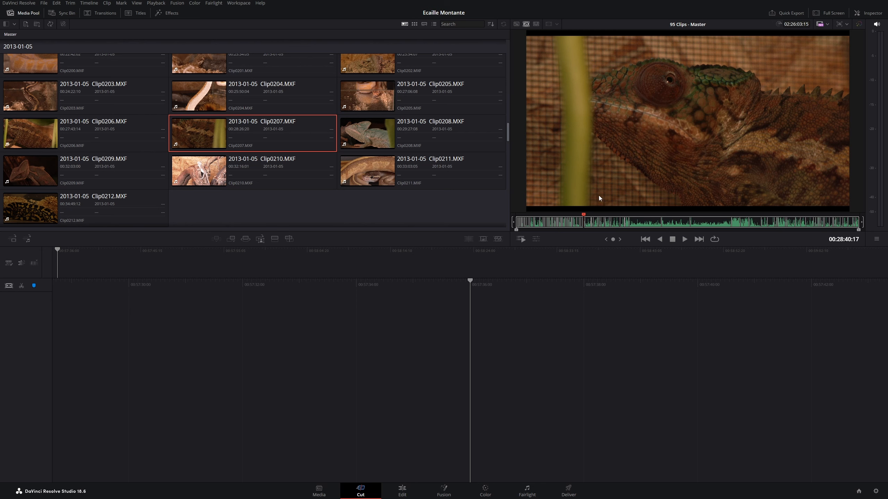
Mark a range from 00:54:54:21 to 00:55:20:20 on the 817A0974.MOV interview in the source tape.
{"action": "scroll", "coordinate": [424, 210], "scroll_direction": "up", "scroll_amount": 3}
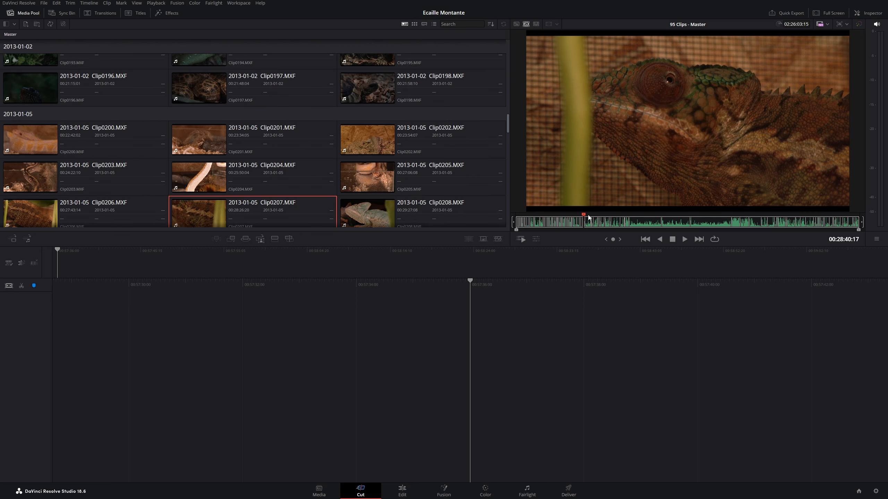
{"action": "scroll", "coordinate": [434, 191], "scroll_direction": "up", "scroll_amount": 5}
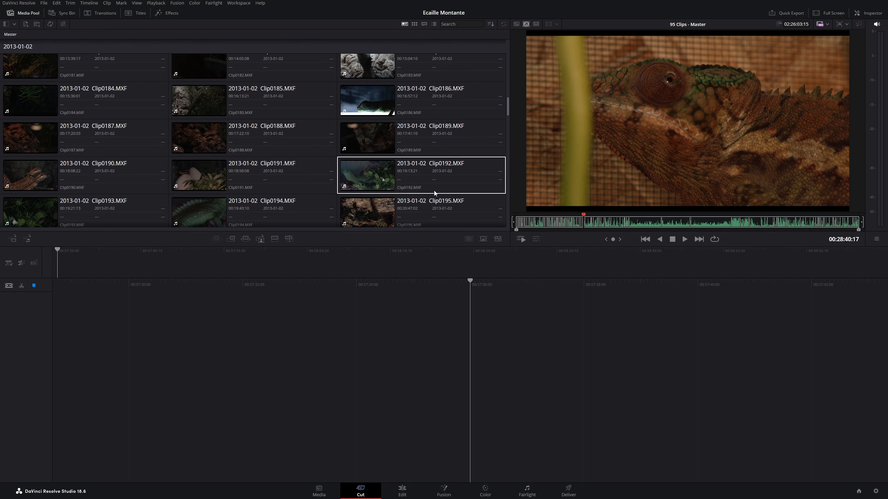
{"action": "scroll", "coordinate": [434, 191], "scroll_direction": "up", "scroll_amount": 5}
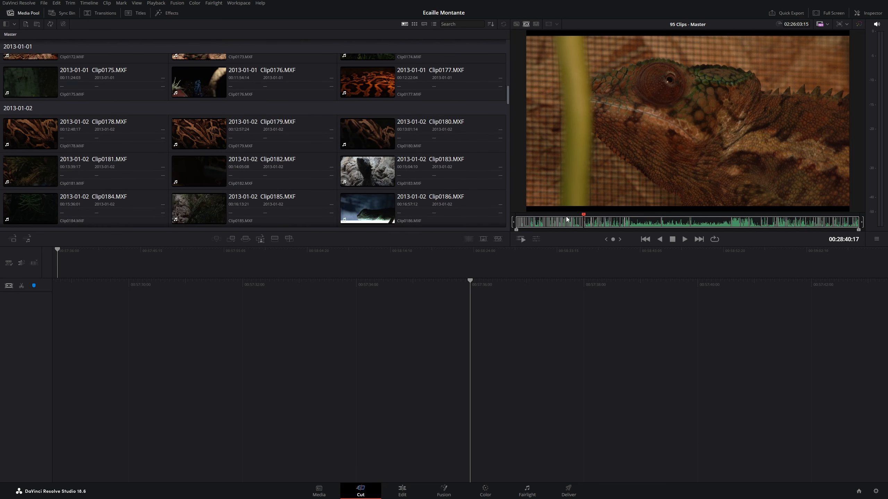
{"action": "left_click", "coordinate": [642, 214]}
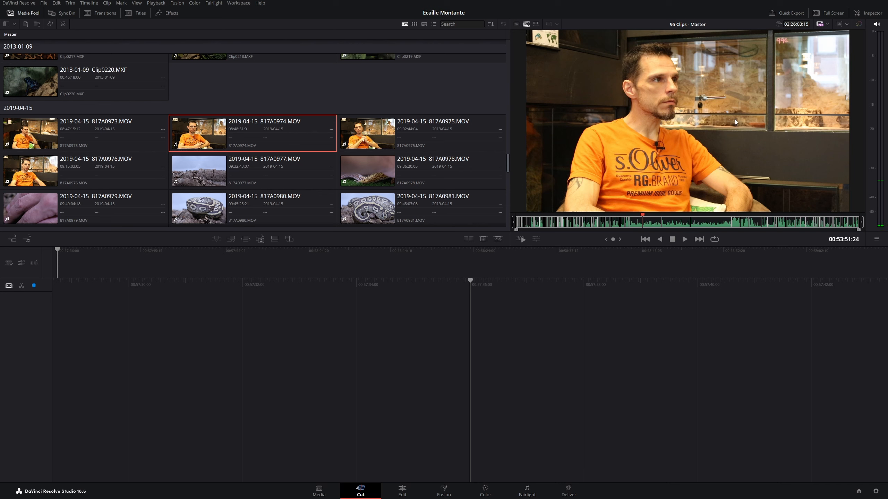
{"action": "left_click", "coordinate": [645, 218]}
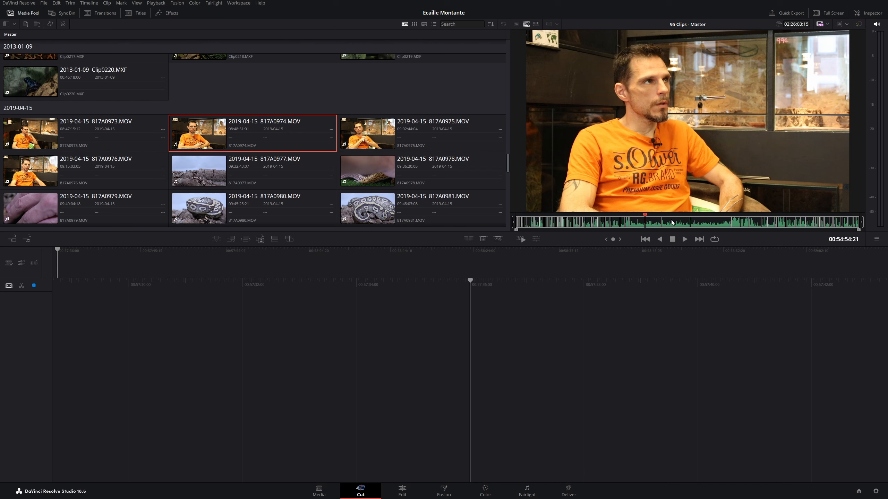
{"action": "key", "text": "i"}
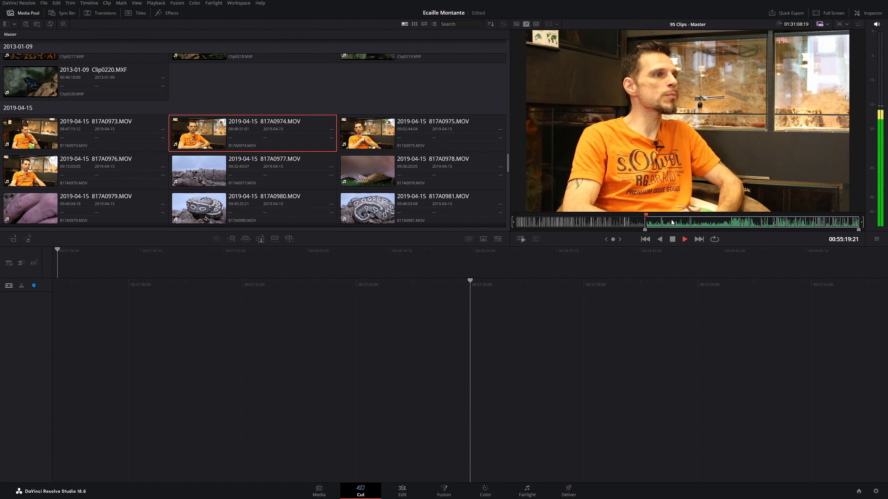
{"action": "key", "text": "space"}
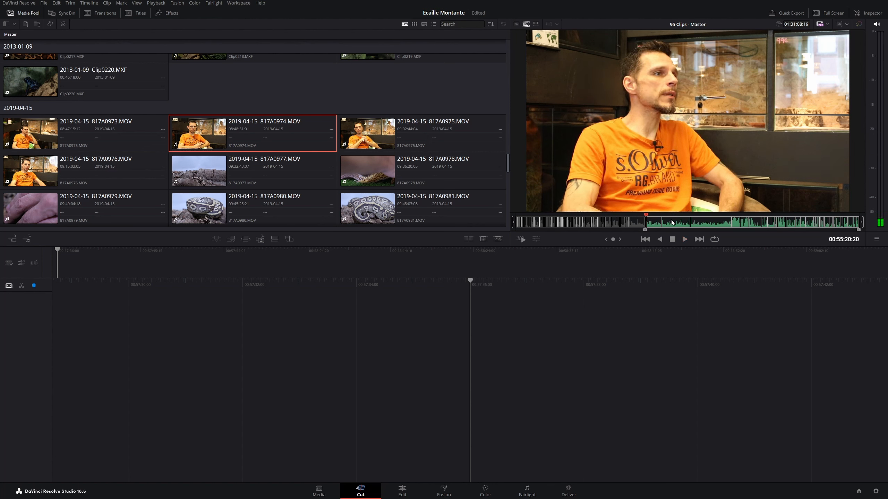
{"action": "key", "text": "o"}
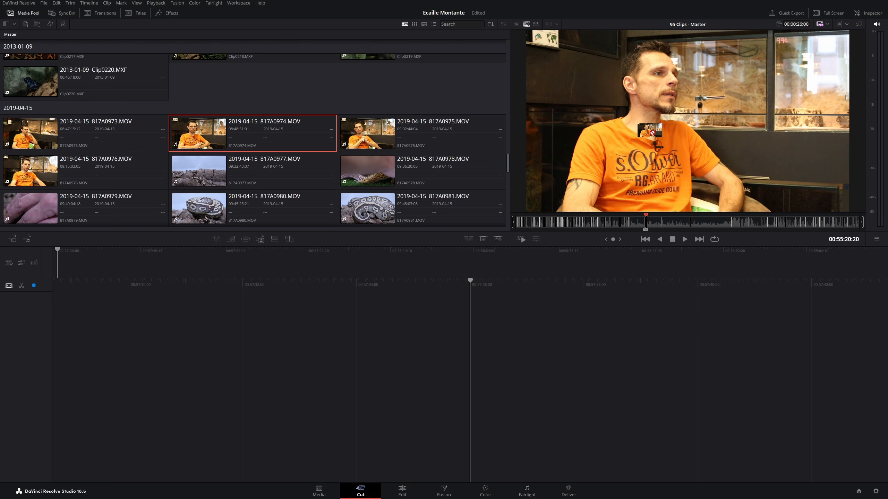
Place the marked interview range on the empty timeline, undo that placement, and add the range with Append instead.
{"action": "left_click_drag", "start_coordinate": [650, 130], "coordinate": [182, 266]}
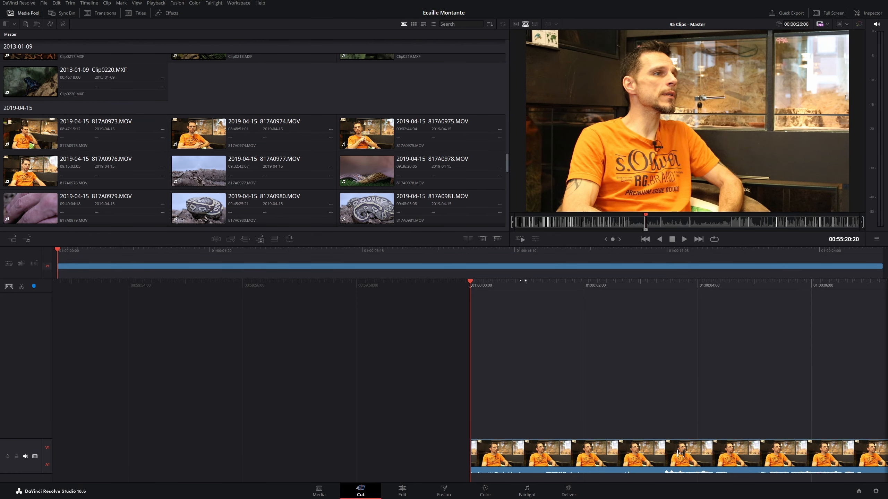
{"action": "key", "text": "ctrl+z"}
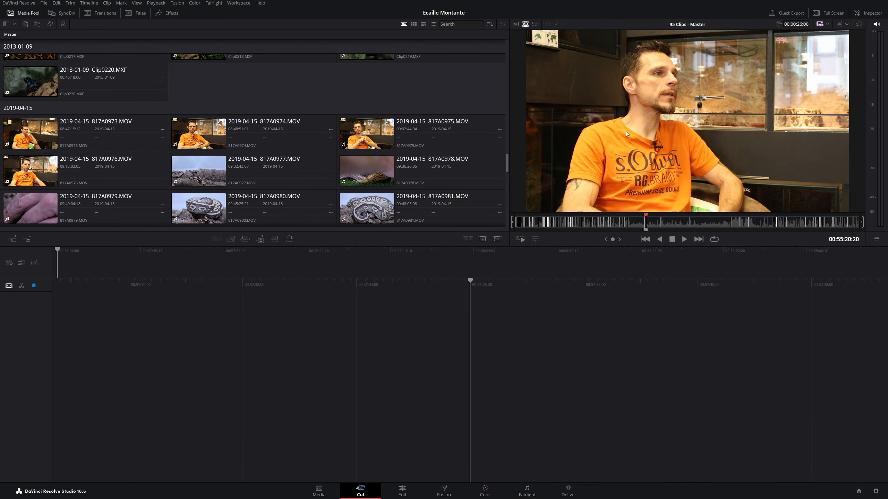
{"action": "left_click", "coordinate": [233, 239]}
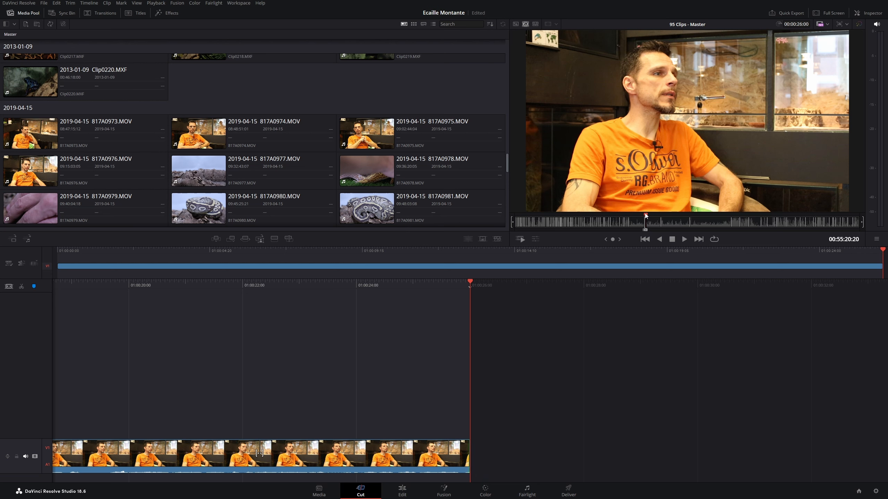
Try out new in and out points on the interview, including a range from 00:55:20:20 to 00:55:21:17, and clear the marks.
{"action": "key", "text": "o"}
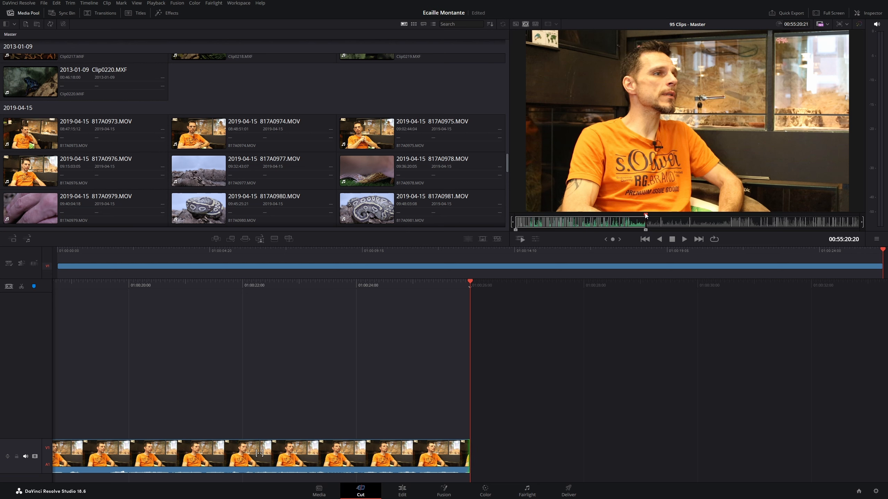
{"action": "key", "text": "alt+o"}
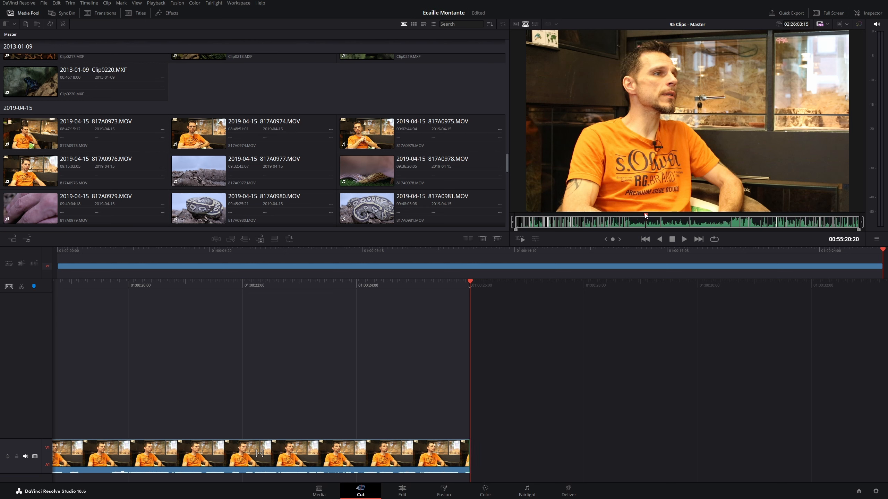
{"action": "key", "text": "i"}
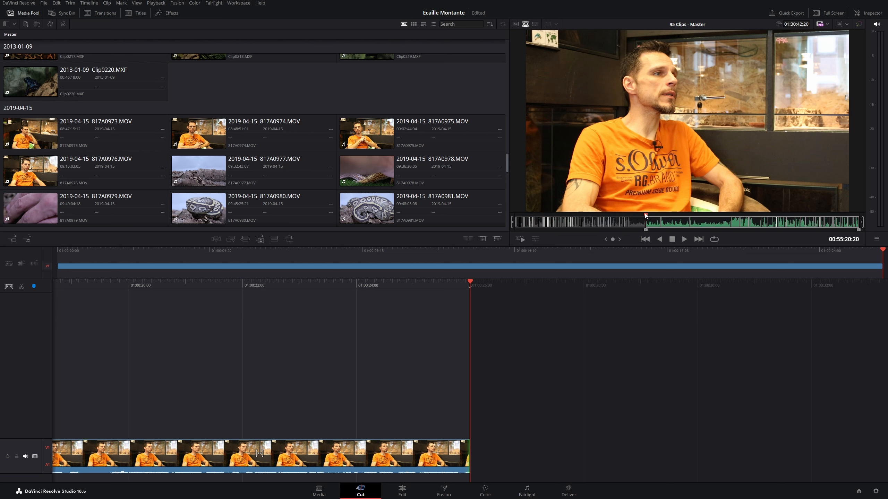
{"action": "key", "text": "space"}
{"action": "key", "text": "space"}
{"action": "key", "text": "o"}
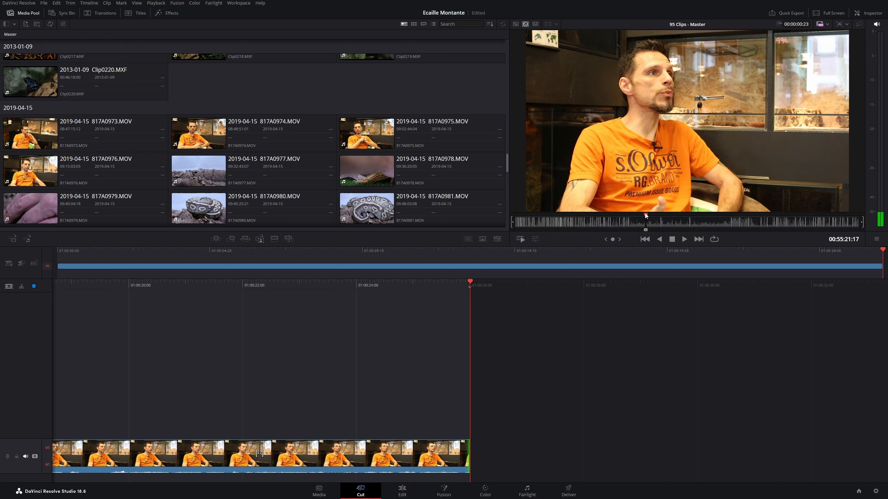
{"action": "key", "text": "alt+x"}
{"action": "key", "text": "v"}
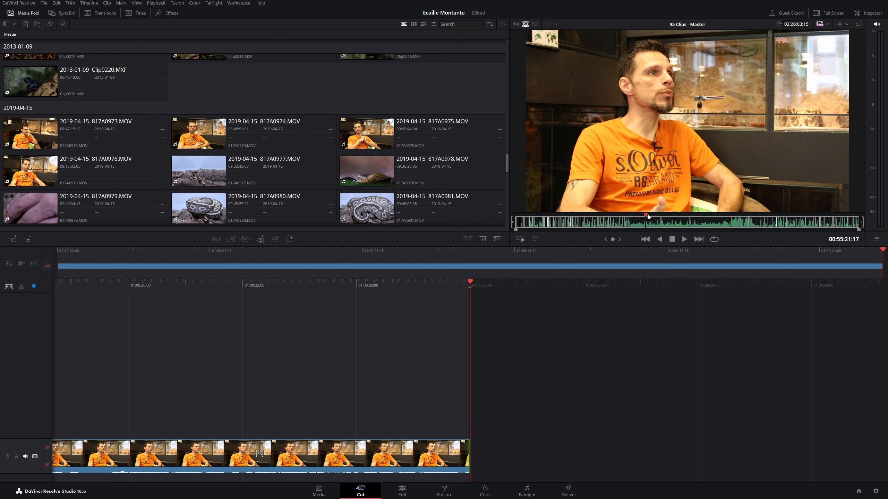
Mark a 00:00:06:08 range ending at 00:57:04:24 on the 817A0974.MOV interview and append it to the end of the timeline.
{"action": "key", "text": "space"}
{"action": "left_click", "coordinate": [649, 213]}
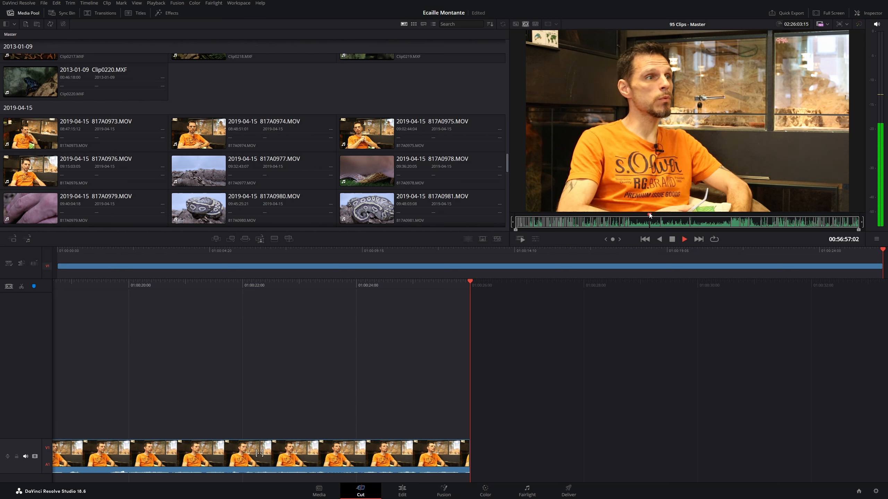
{"action": "key", "text": "i"}
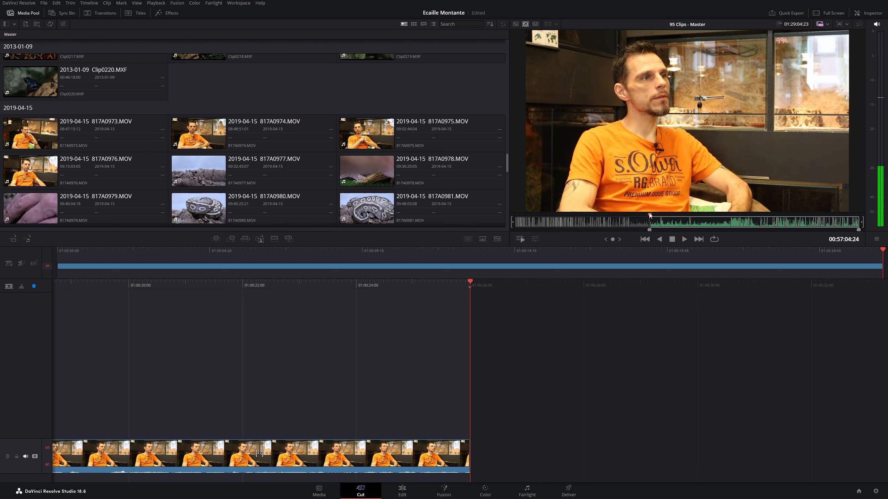
{"action": "key", "text": "o"}
{"action": "key", "text": "space"}
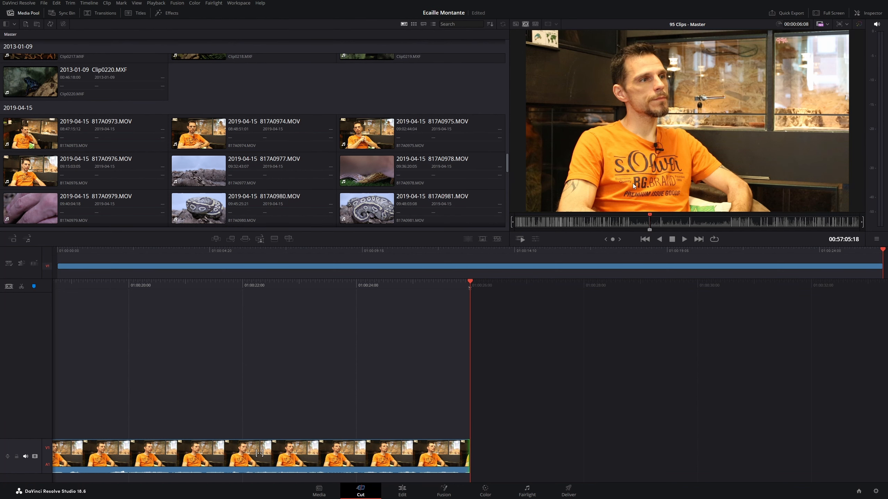
{"action": "key", "text": "shift+F12"}
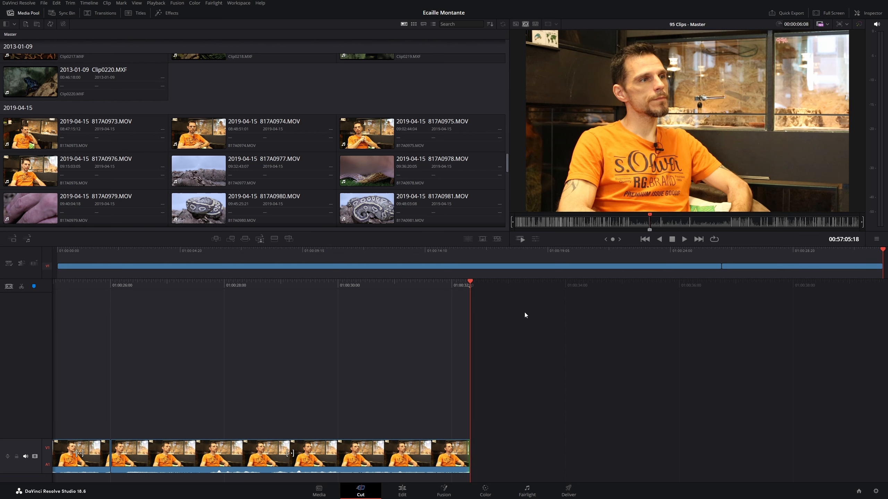
Review the timeline from its start and check the join between the two interview clips at 01:00:26:00.
{"action": "left_click", "coordinate": [58, 249]}
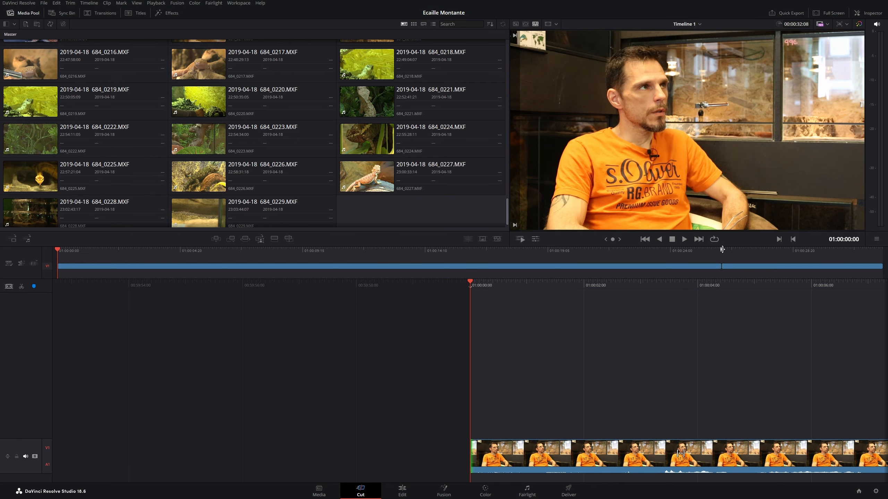
{"action": "left_click", "coordinate": [722, 249]}
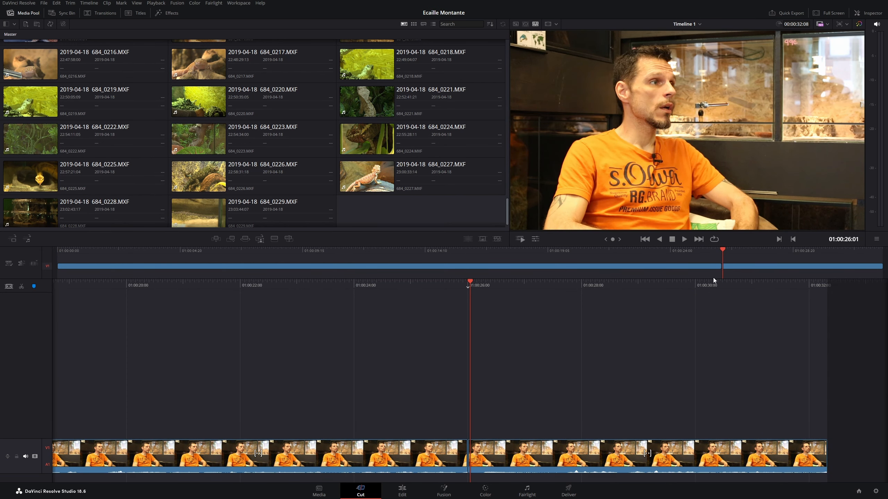
{"action": "left_click", "coordinate": [721, 250]}
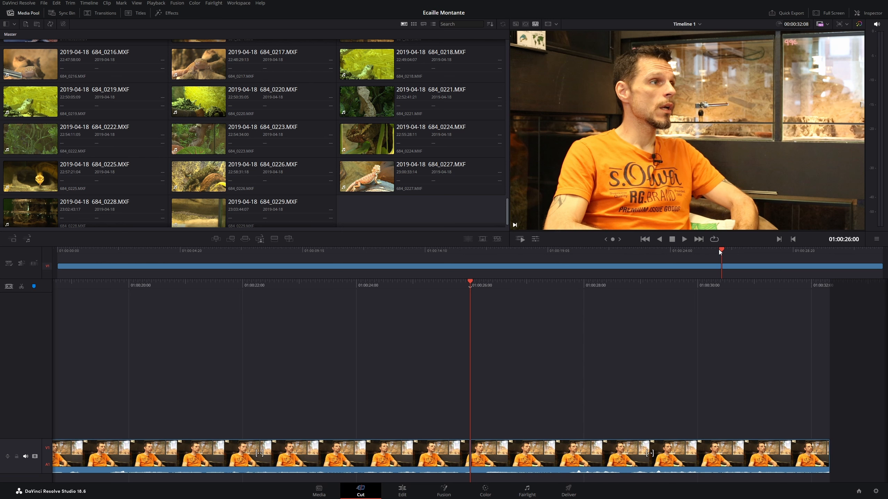
{"action": "key", "text": "v"}
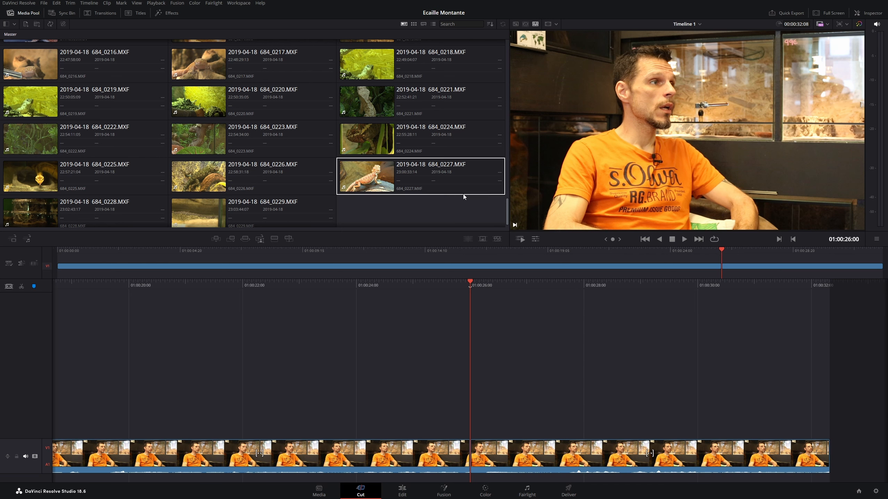
{"action": "scroll", "coordinate": [450, 189], "scroll_direction": "up", "scroll_amount": 1}
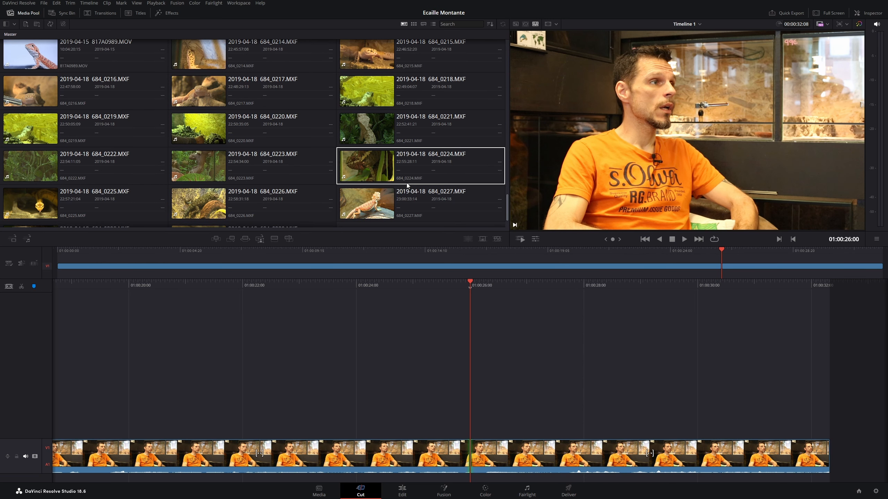
Mark a range from 01:04:45:01 to 01:04:59:20 on the 817A0975.MOV interview in the source tape.
{"action": "left_click", "coordinate": [526, 24]}
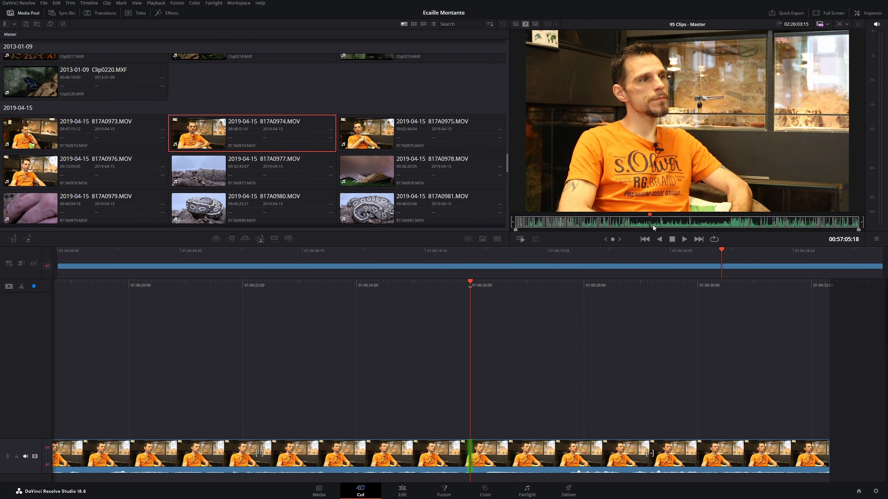
{"action": "left_click", "coordinate": [665, 222]}
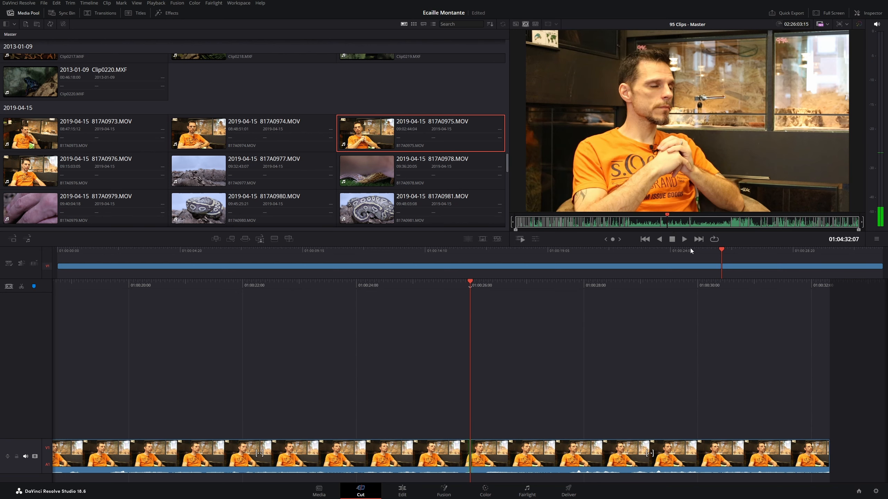
{"action": "key", "text": "i"}
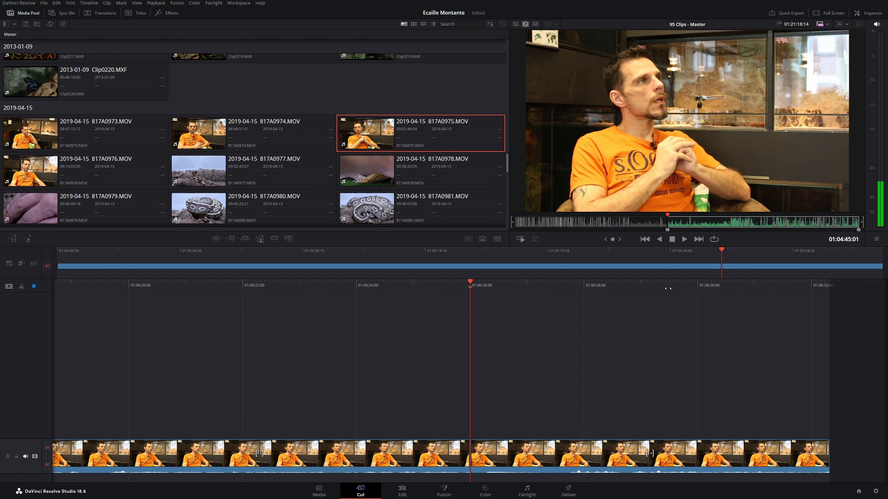
{"action": "key", "text": "space"}
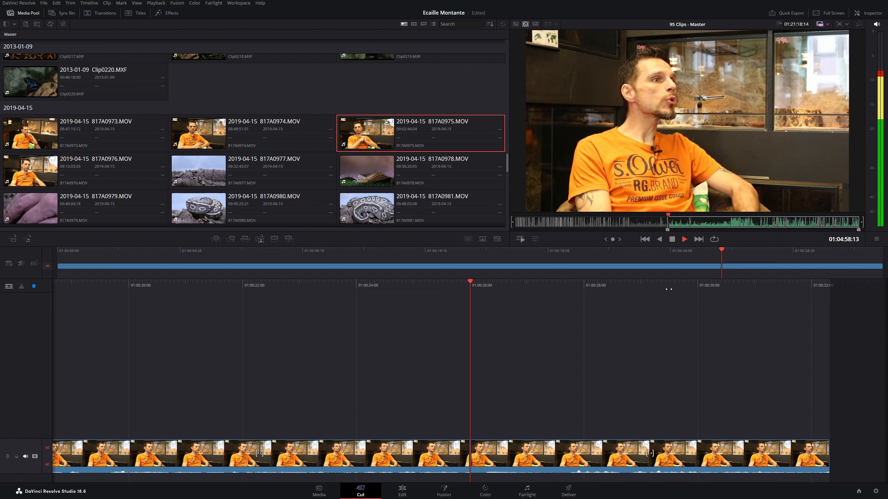
{"action": "key", "text": "space"}
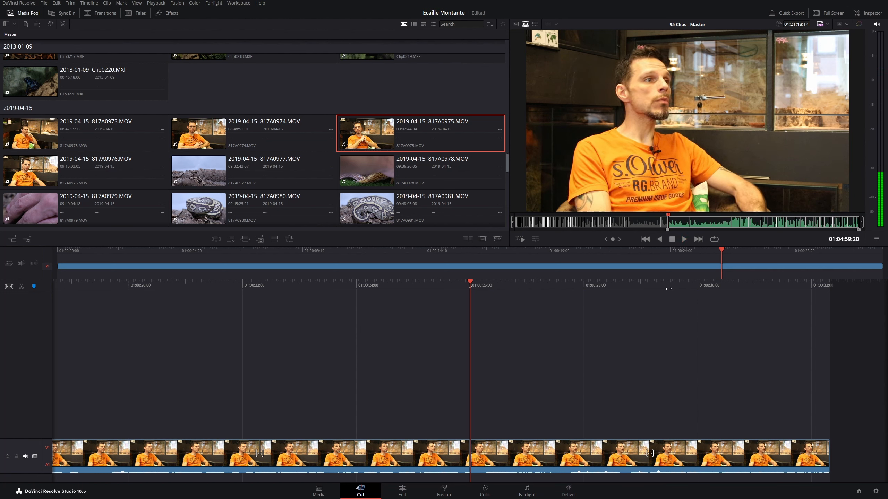
{"action": "key", "text": "o"}
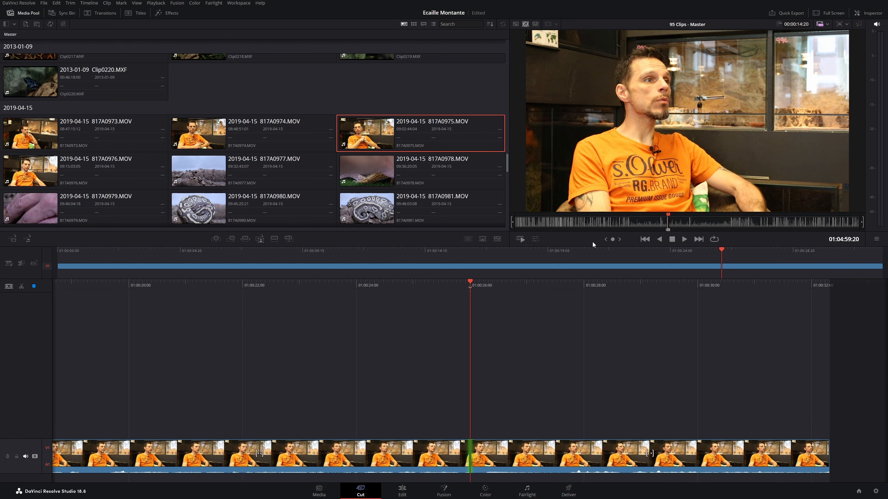
Append the marked 817A0975.MOV range to the end of the timeline and check its start and end there.
{"action": "key", "text": "shift+F12"}
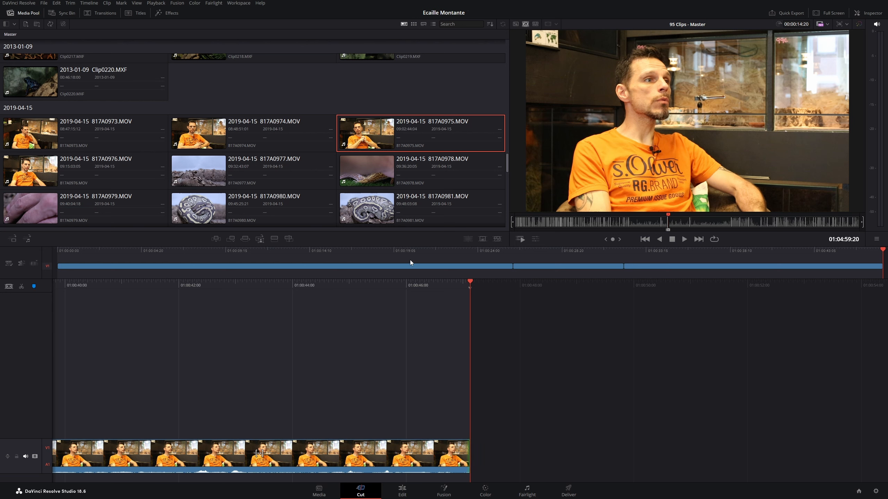
{"action": "left_click", "coordinate": [624, 250]}
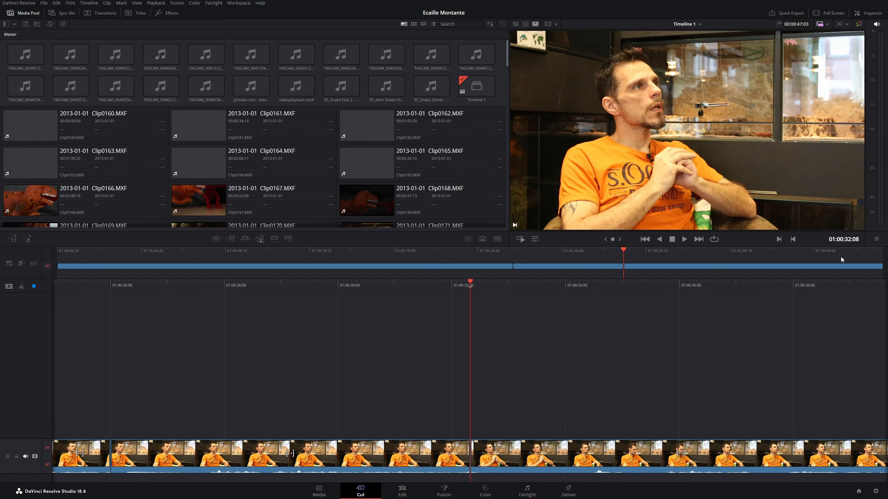
{"action": "key", "text": "End"}
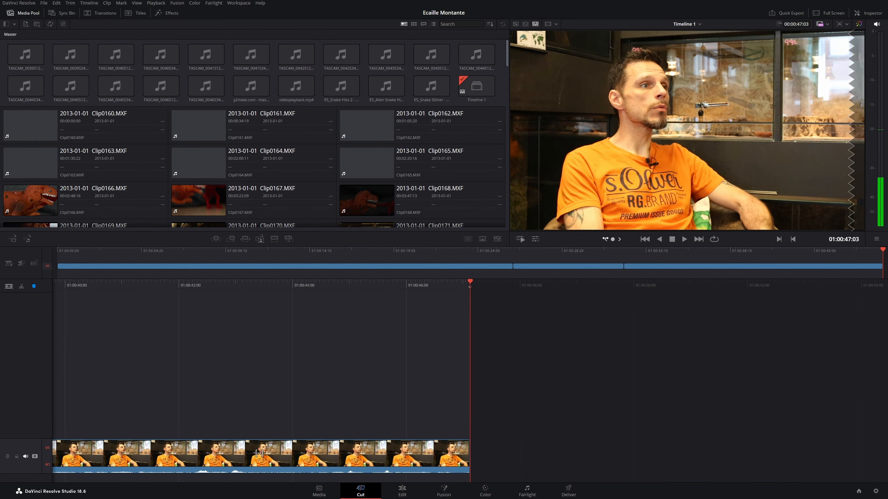
Return to the source tape and move ahead to 01:07:47:05 in the 817A0975.MOV interview.
{"action": "left_click", "coordinate": [526, 24]}
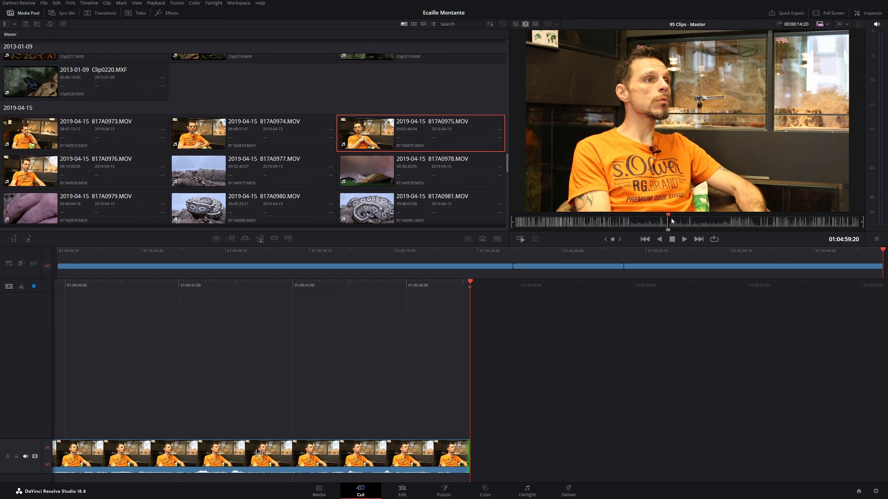
{"action": "left_click_drag", "start_coordinate": [668, 217], "coordinate": [674, 217]}
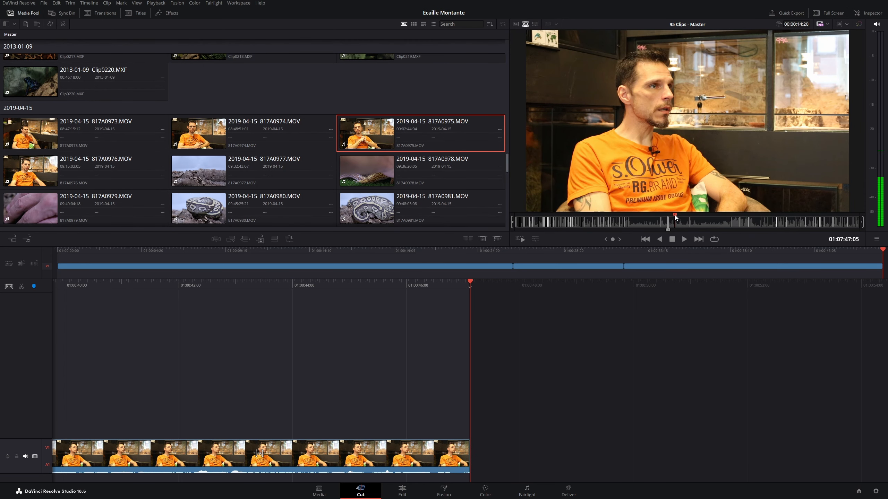